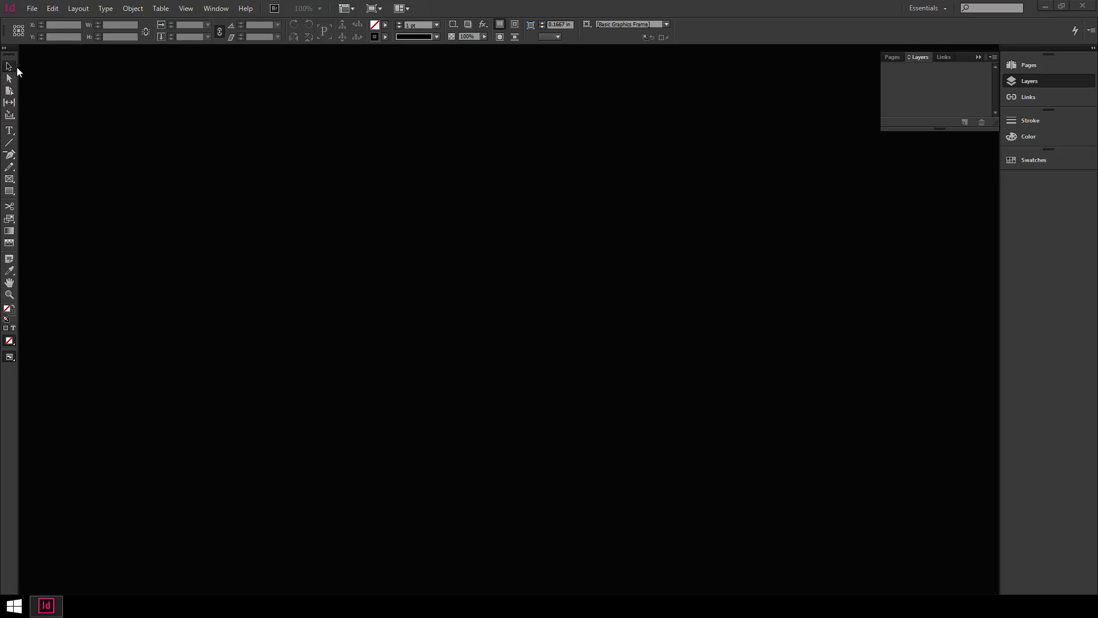
Look through the Pages, Links, Stroke, Color, Swatches and Layers panels in the dock
left_click(1041, 71)
left_click(1042, 82)
left_click(1042, 119)
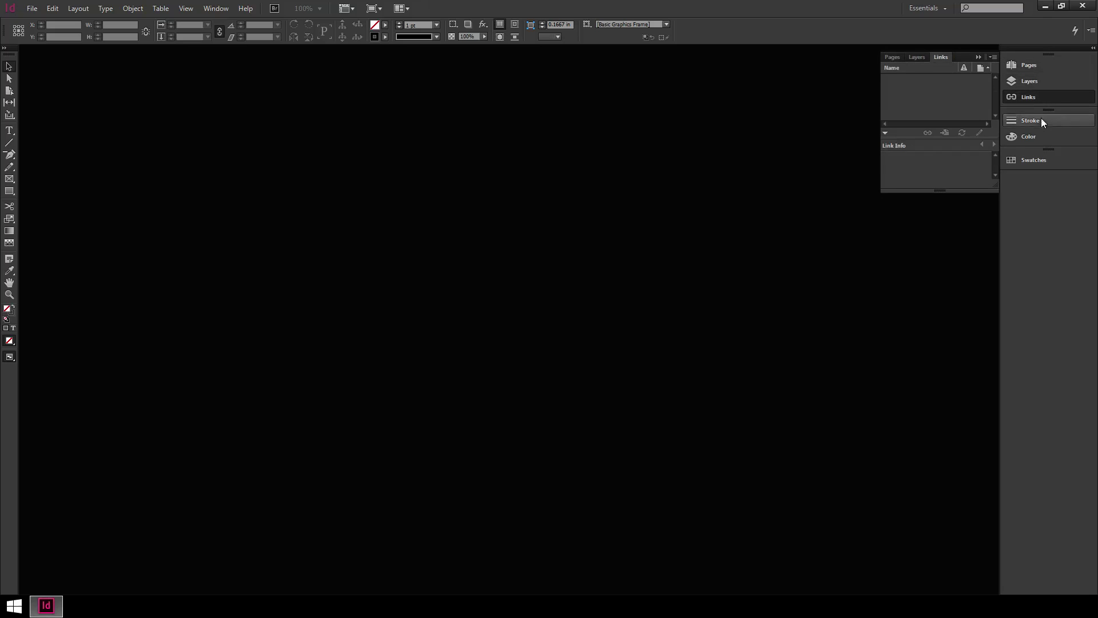
left_click(1044, 136)
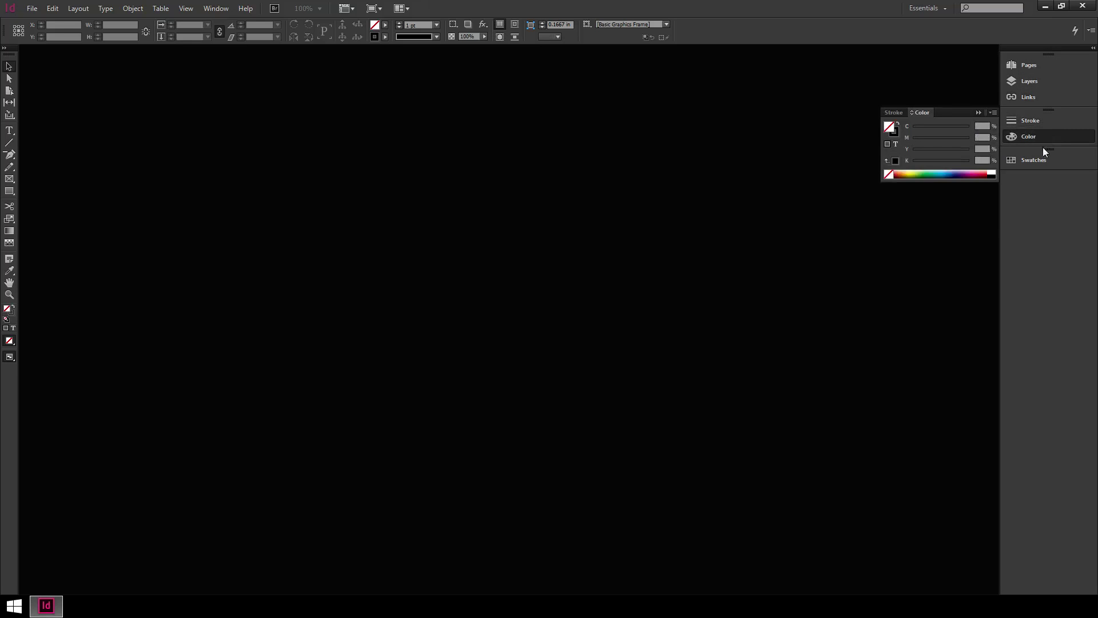
left_click(1037, 160)
left_click(1032, 65)
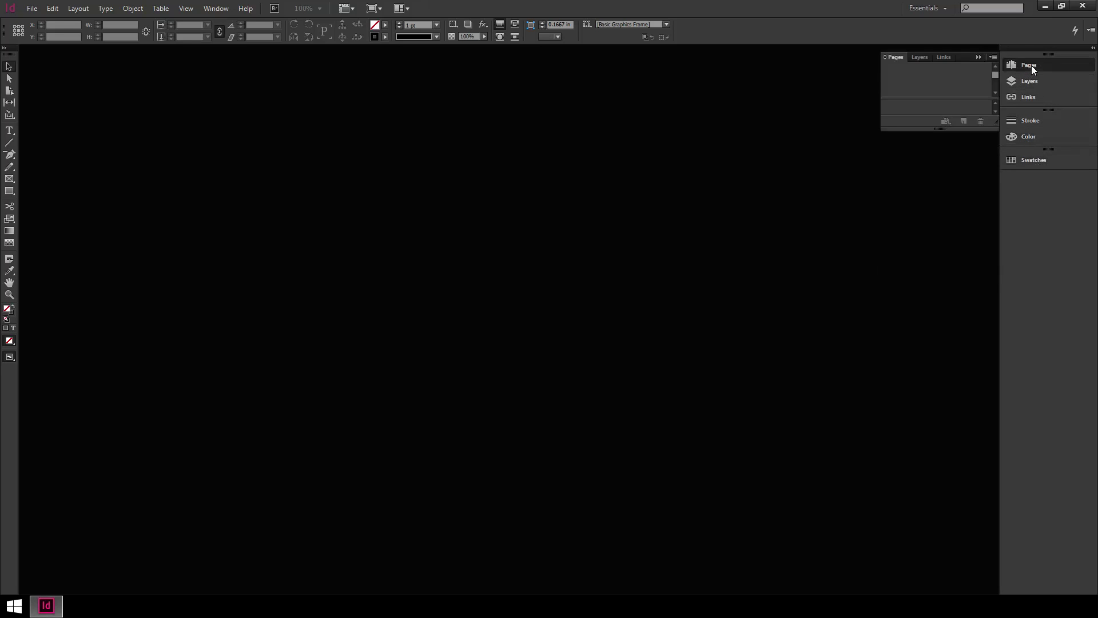
left_click(1041, 83)
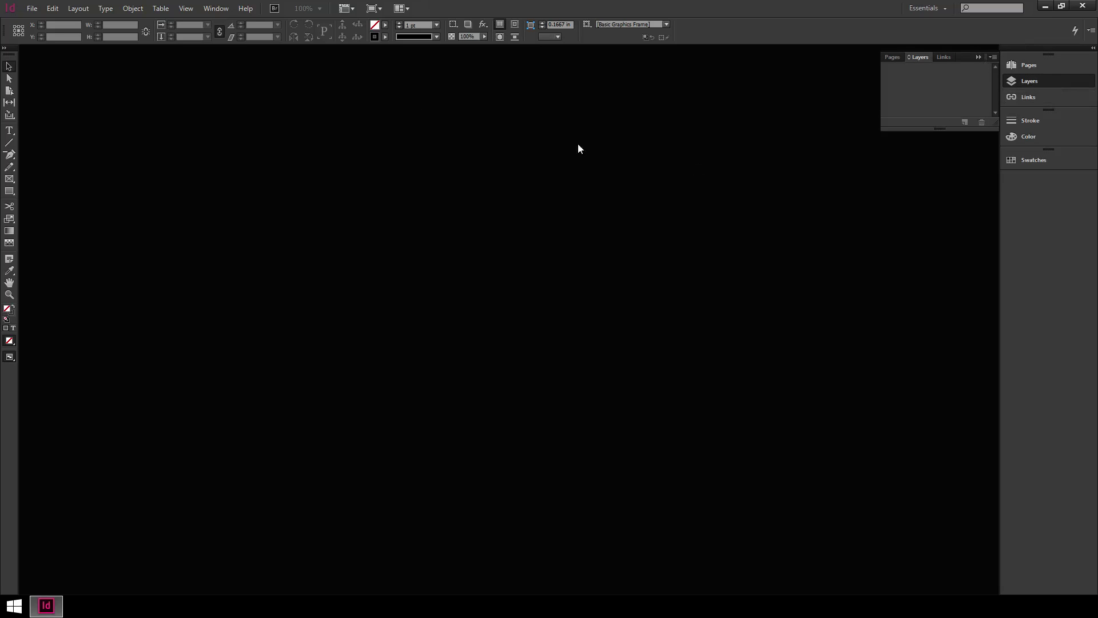
Check the Window menu's panel list without choosing anything, then collapse the Layers panel
left_click(222, 11)
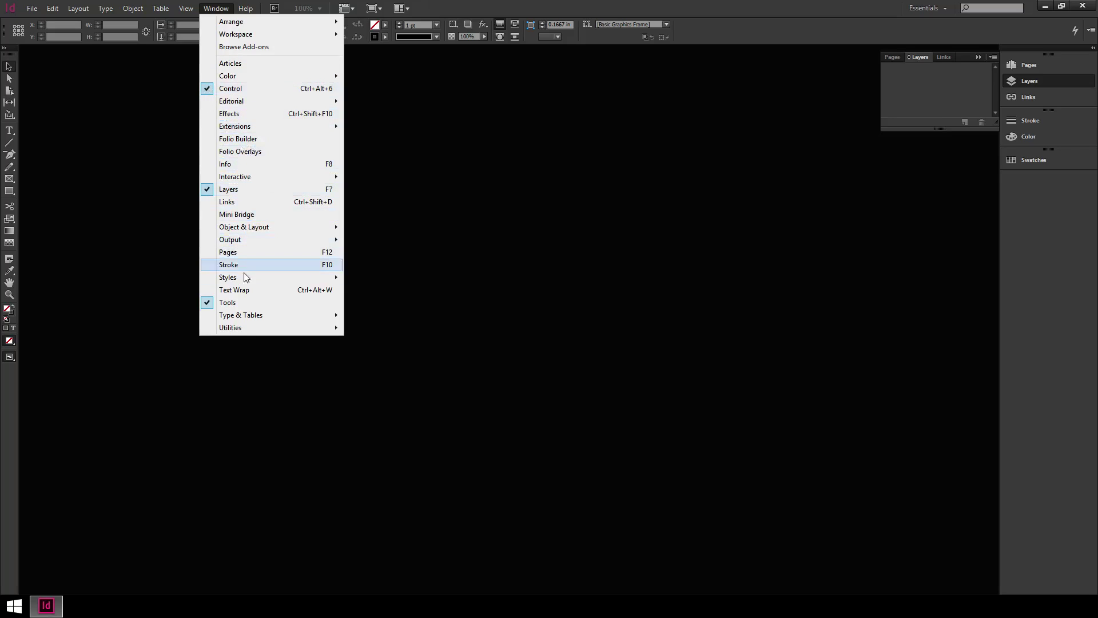
left_click(774, 131)
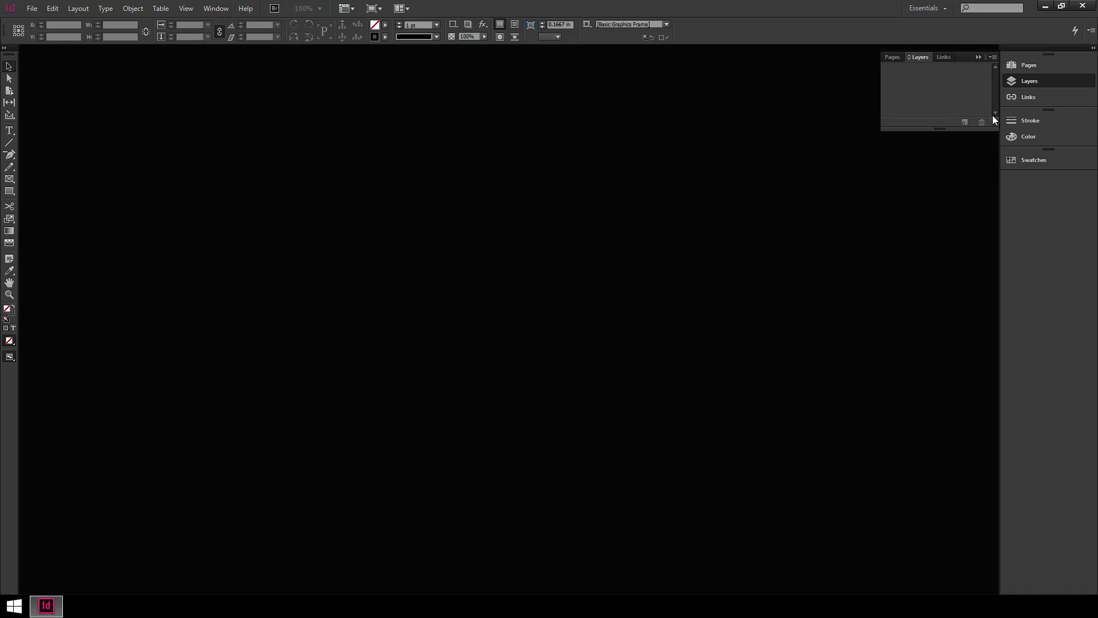
left_click(978, 57)
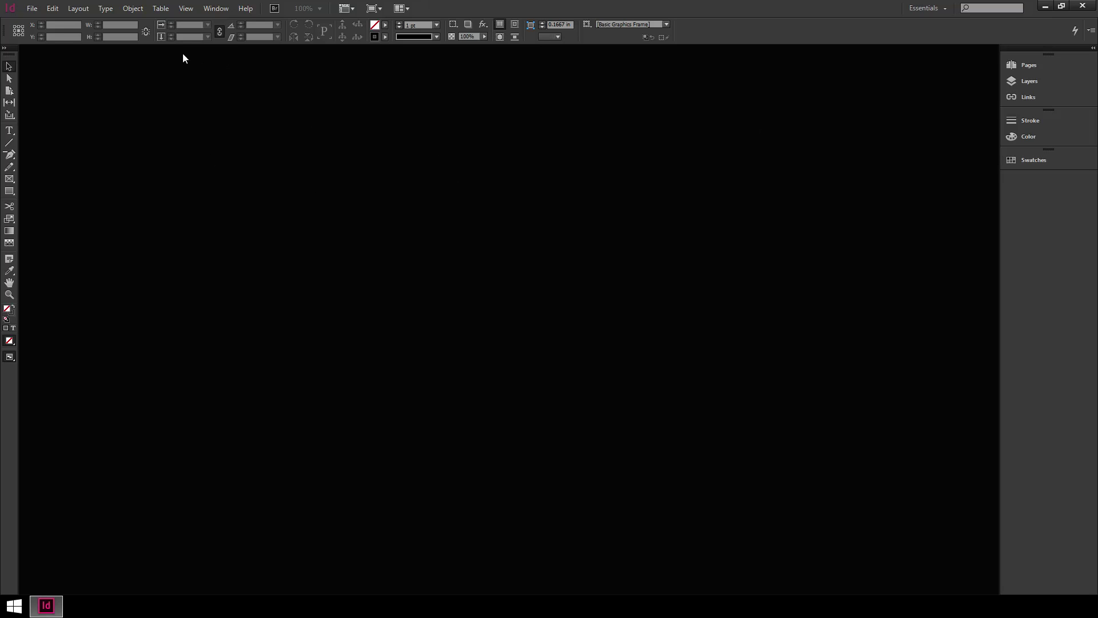
Open the New Document dialog from File > New > Document
left_click(33, 8)
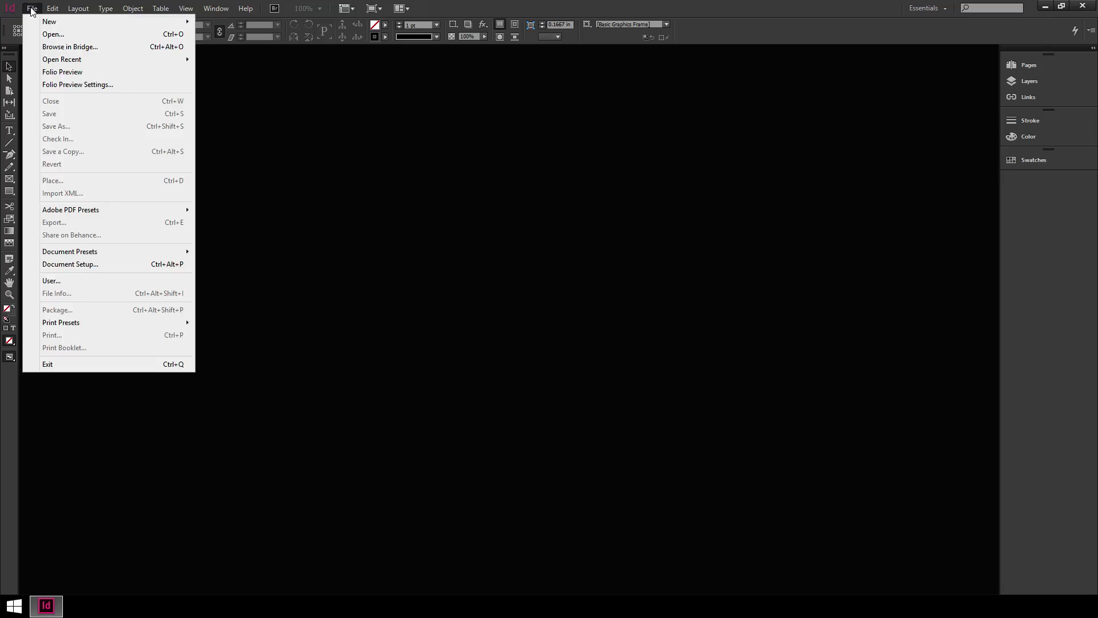
mouse_move(42, 21)
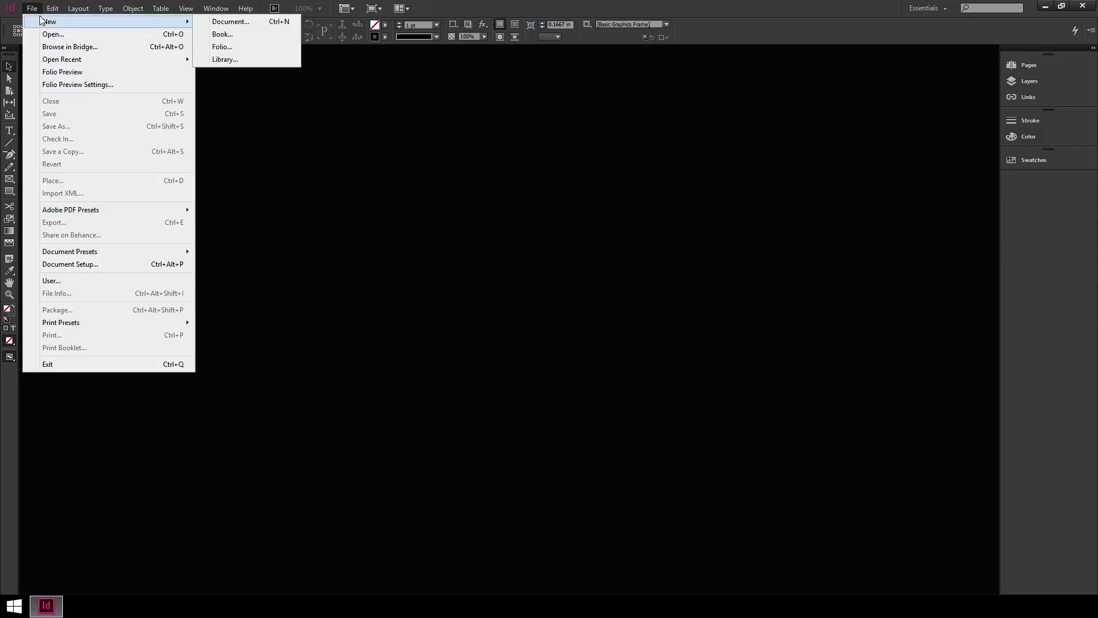
left_click(240, 22)
left_click_drag(853, 174, 561, 111)
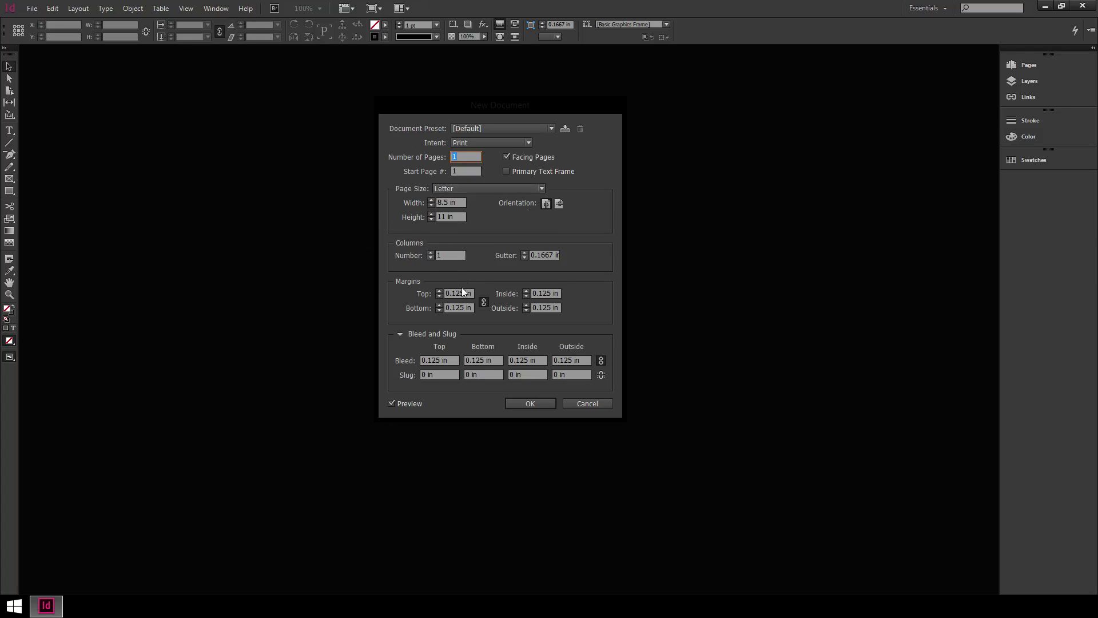
Move the dialog aside, turn on live Preview and step up the column count
left_click_drag(568, 109, 278, 108)
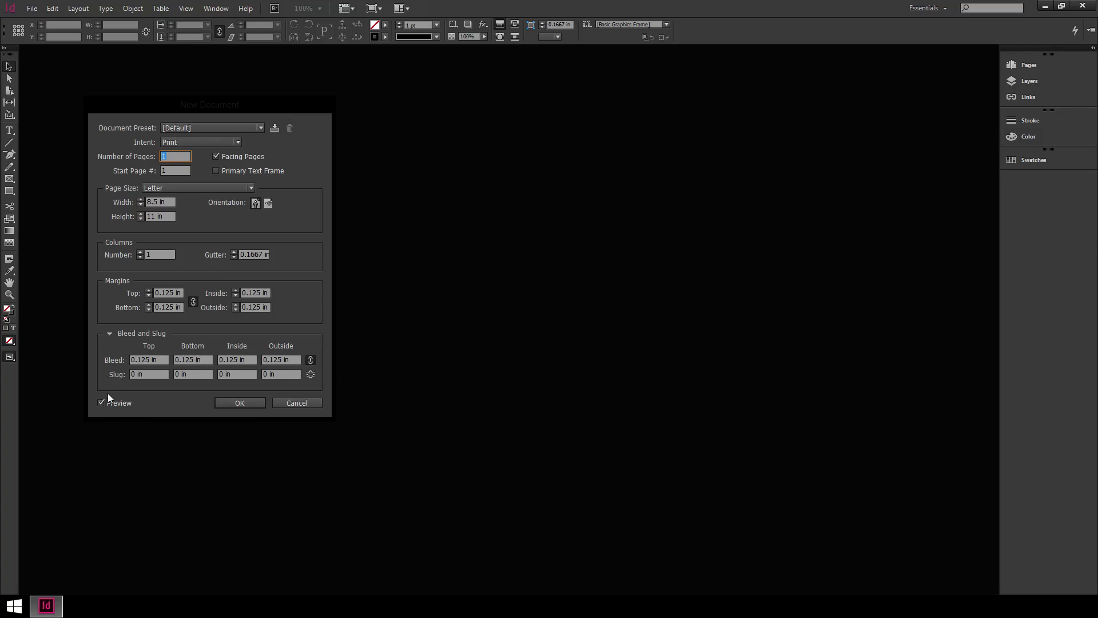
left_click(99, 403)
left_click(101, 403)
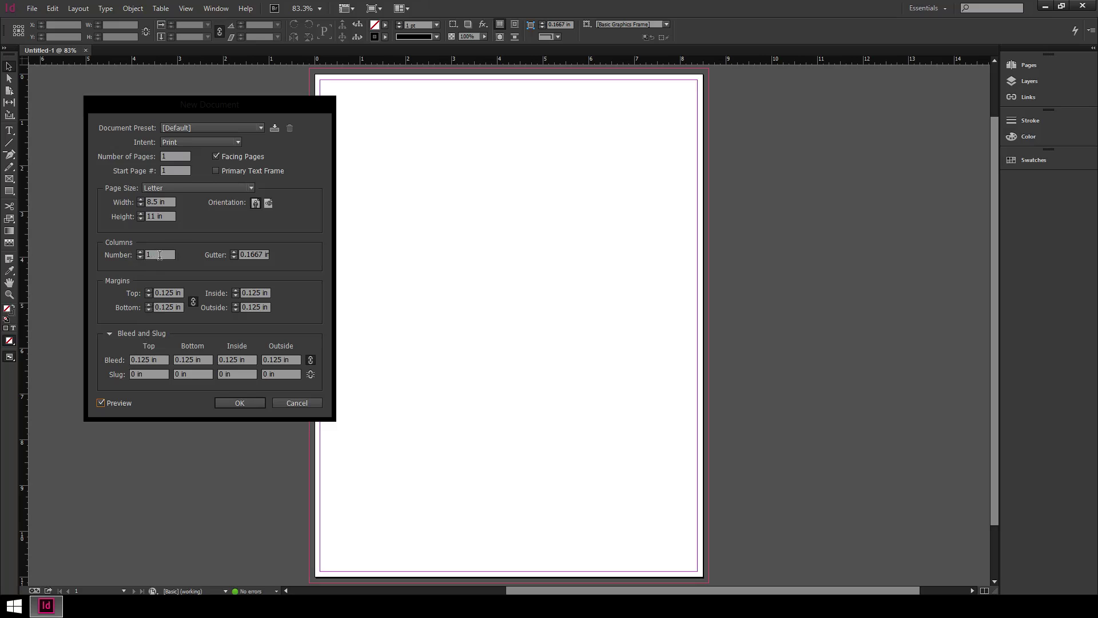
left_click(142, 253)
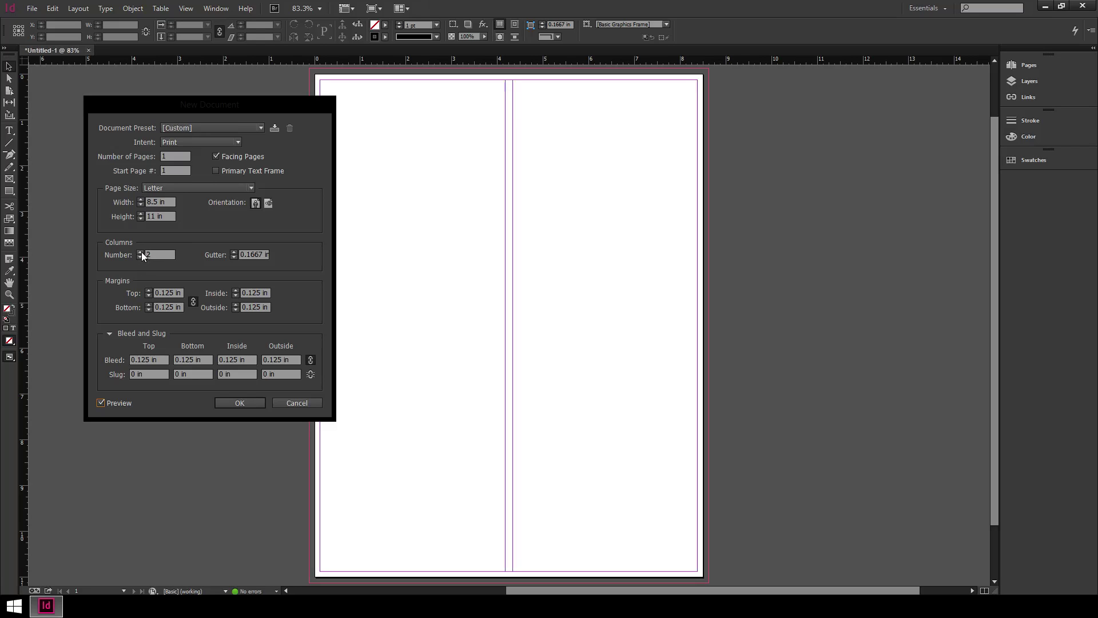
left_click(140, 252)
left_click(141, 252)
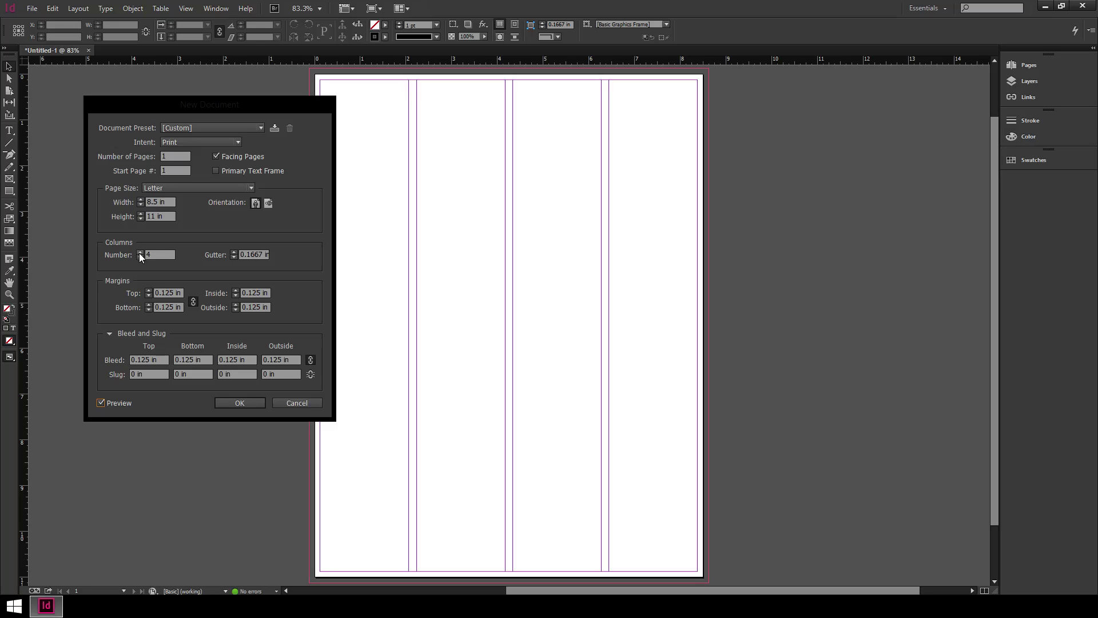
Set the column gutter to 0.125 in and the columns back to 3
left_click_drag(256, 106, 900, 196)
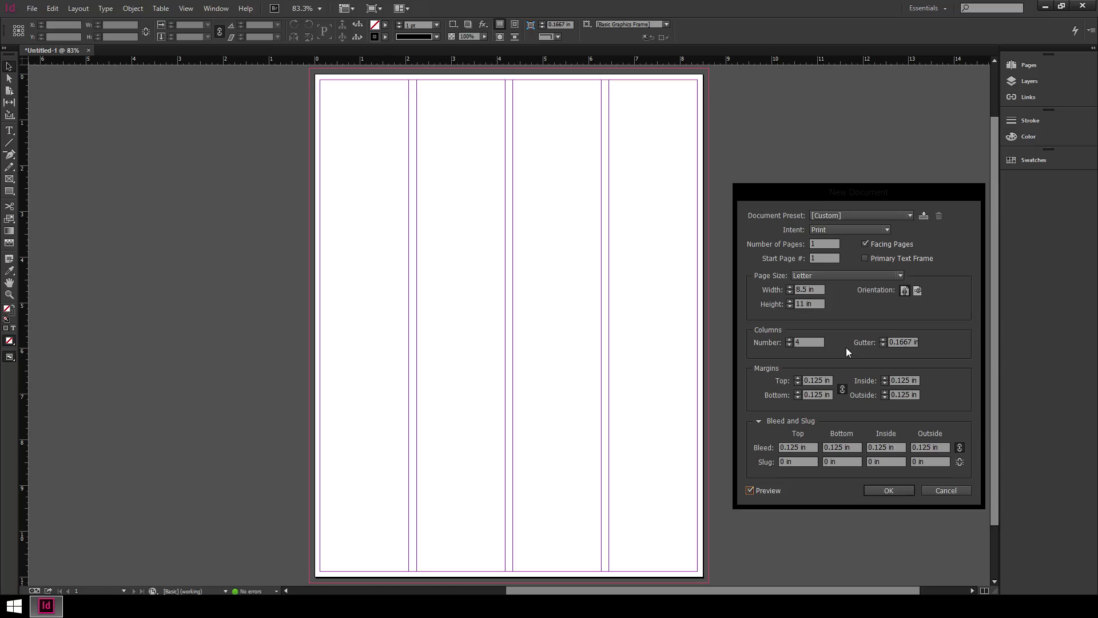
left_click(883, 345)
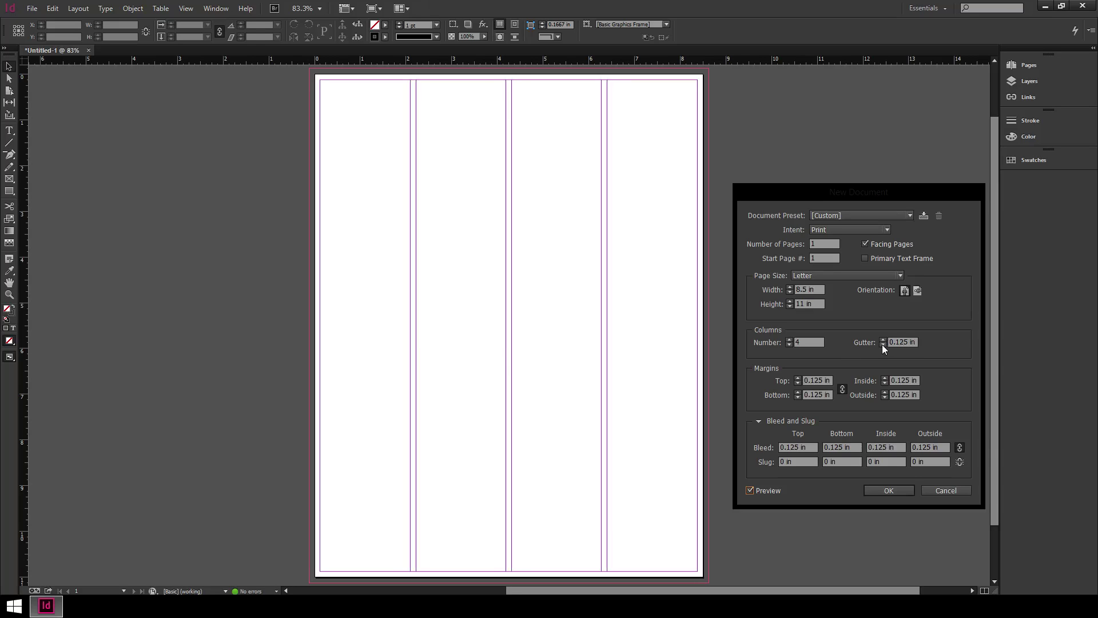
left_click(883, 345)
left_click(882, 339)
left_click(789, 345)
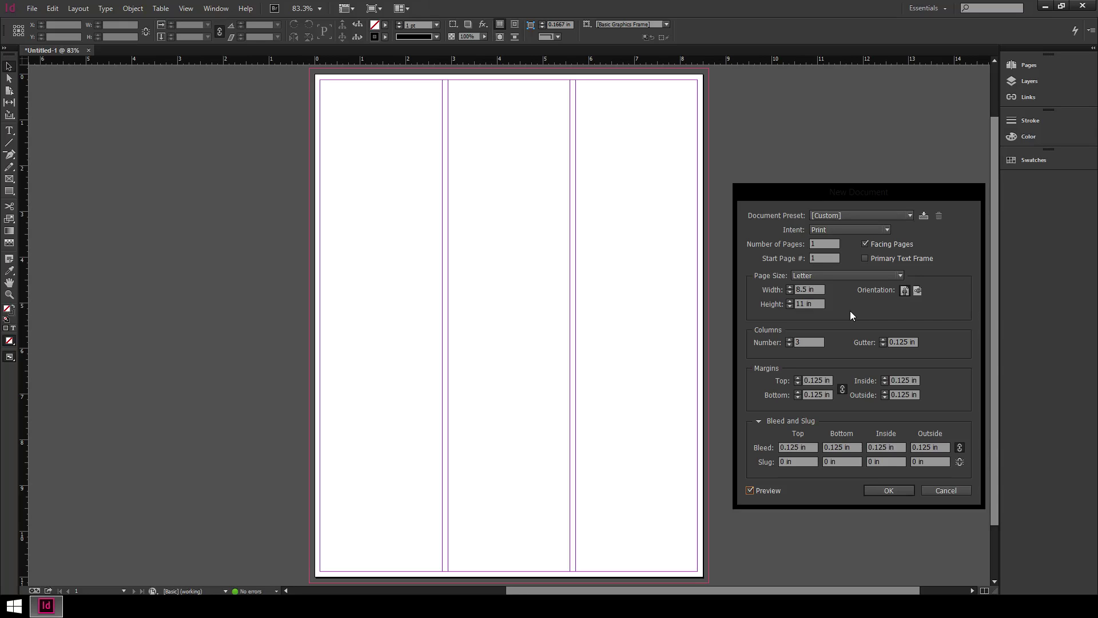
Raise the linked margins on all sides to 0.5 in
left_click(799, 377)
left_click(799, 377)
left_click(798, 378)
left_click(798, 377)
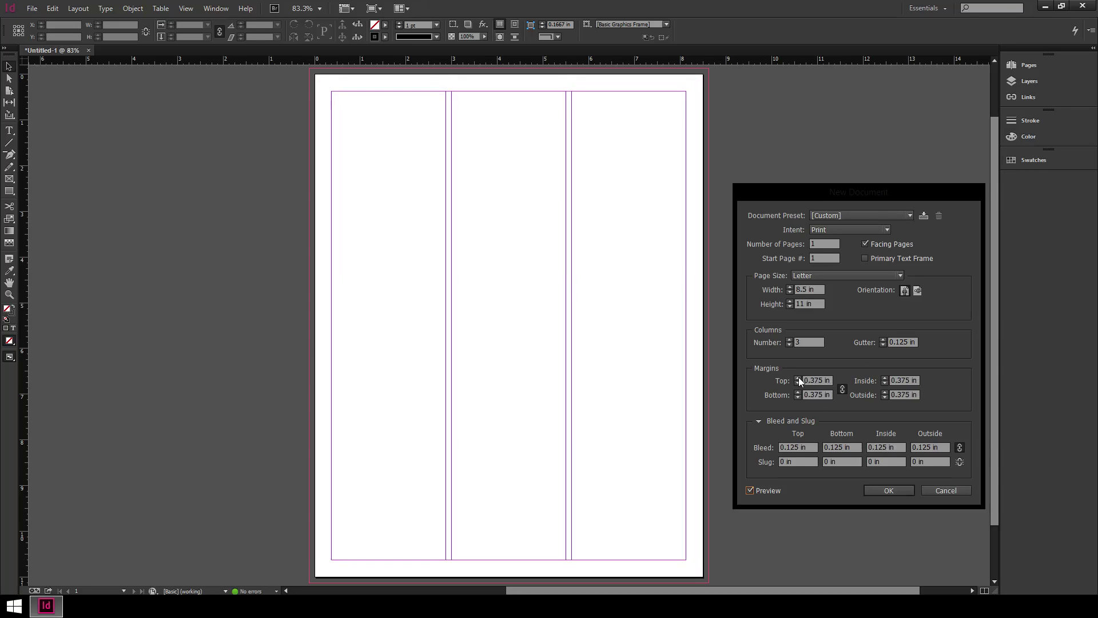
left_click(799, 377)
left_click(798, 378)
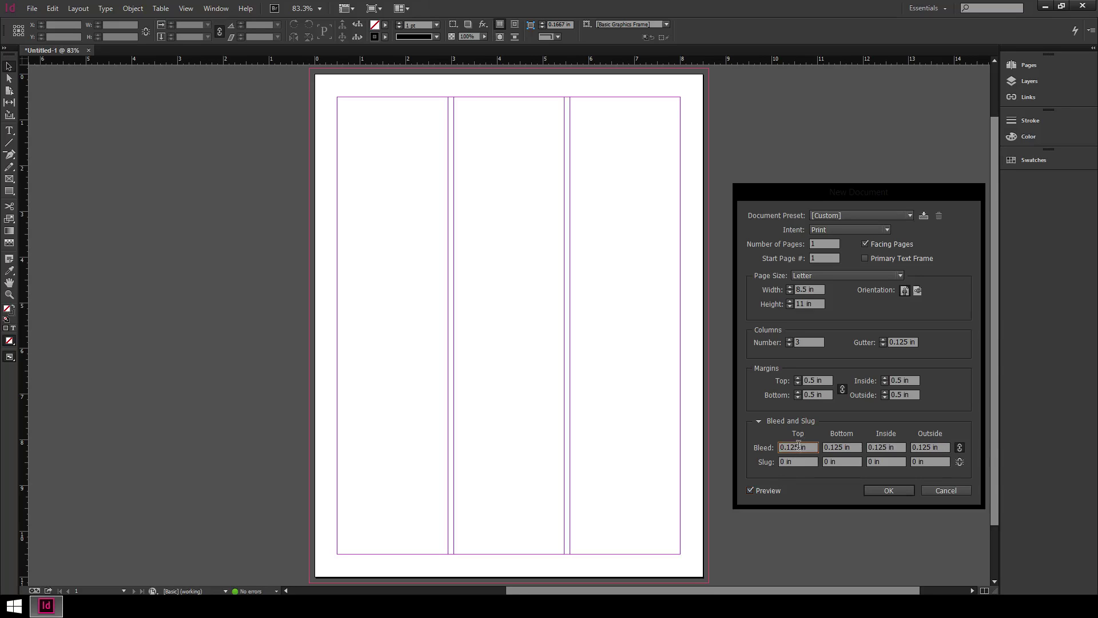
Set the bleed to 0 on all sides and create the document
left_click_drag(799, 447, 750, 445)
type("0")
key("Tab")
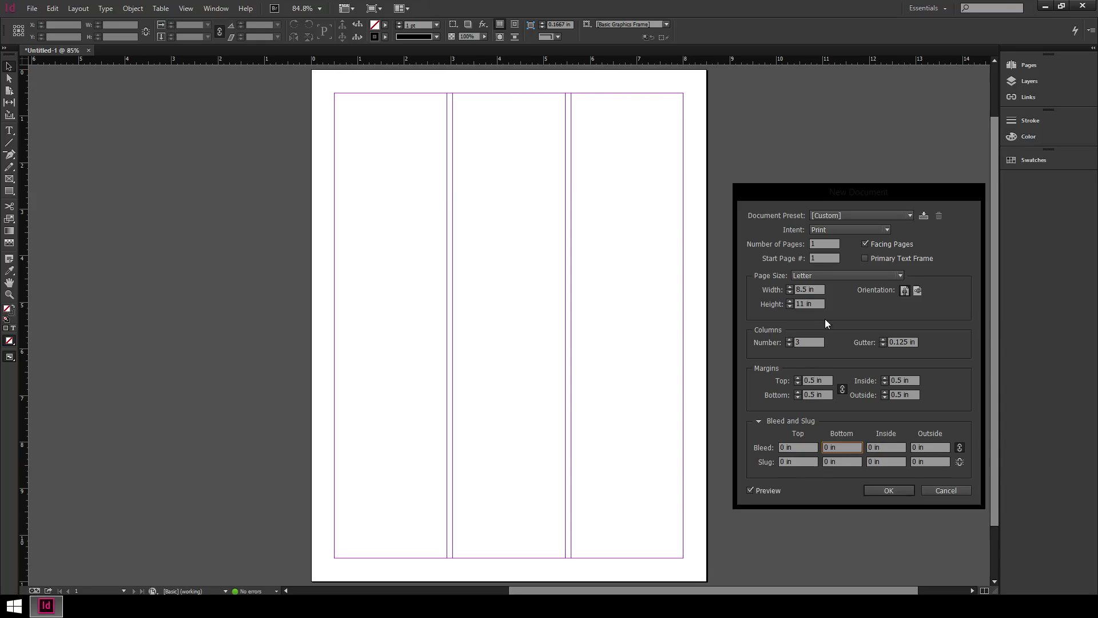
left_click(881, 488)
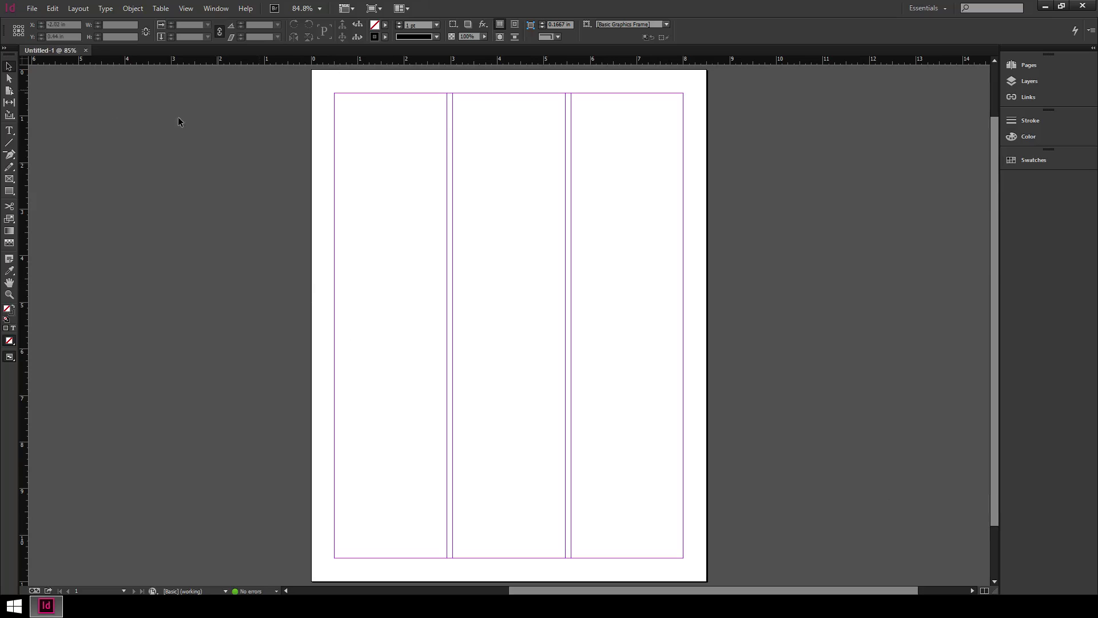
Add seven more pages to the document from the Pages panel
left_click(1030, 65)
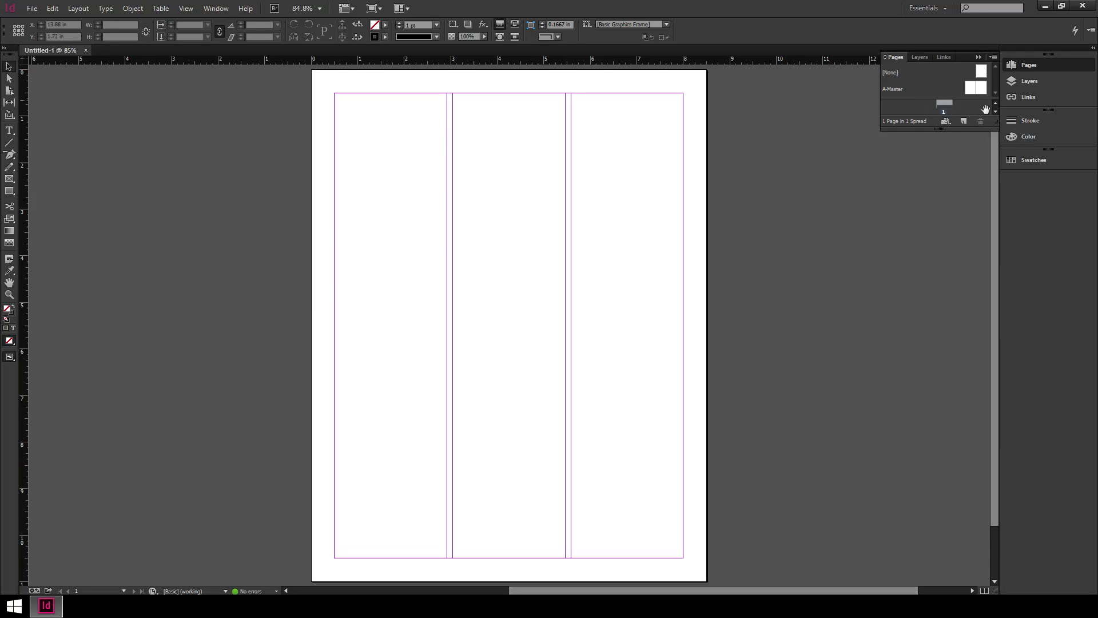
left_click_drag(968, 130, 967, 177)
left_click(965, 168)
left_click(965, 169)
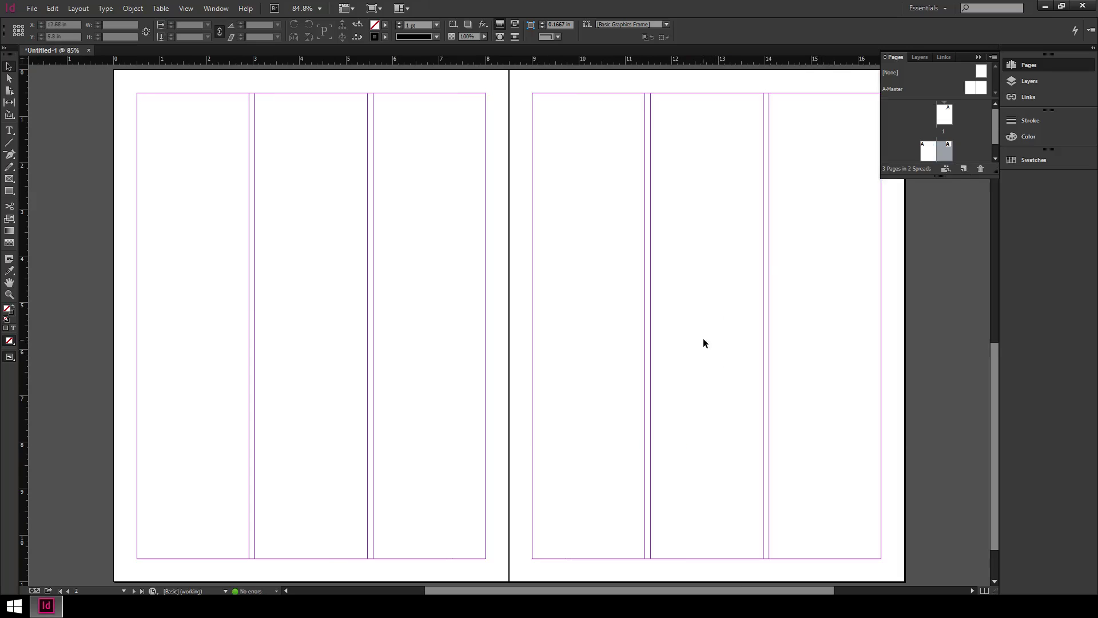
key("ctrl+minus")
key("ctrl+minus")
key("ctrl+minus")
key("ctrl+minus")
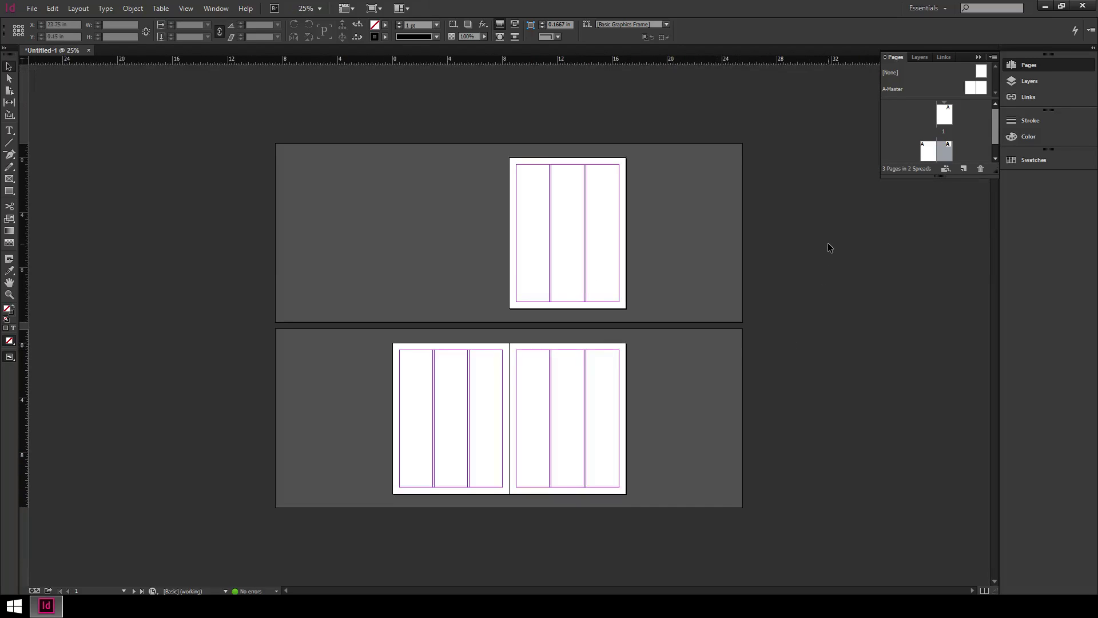
left_click(965, 169)
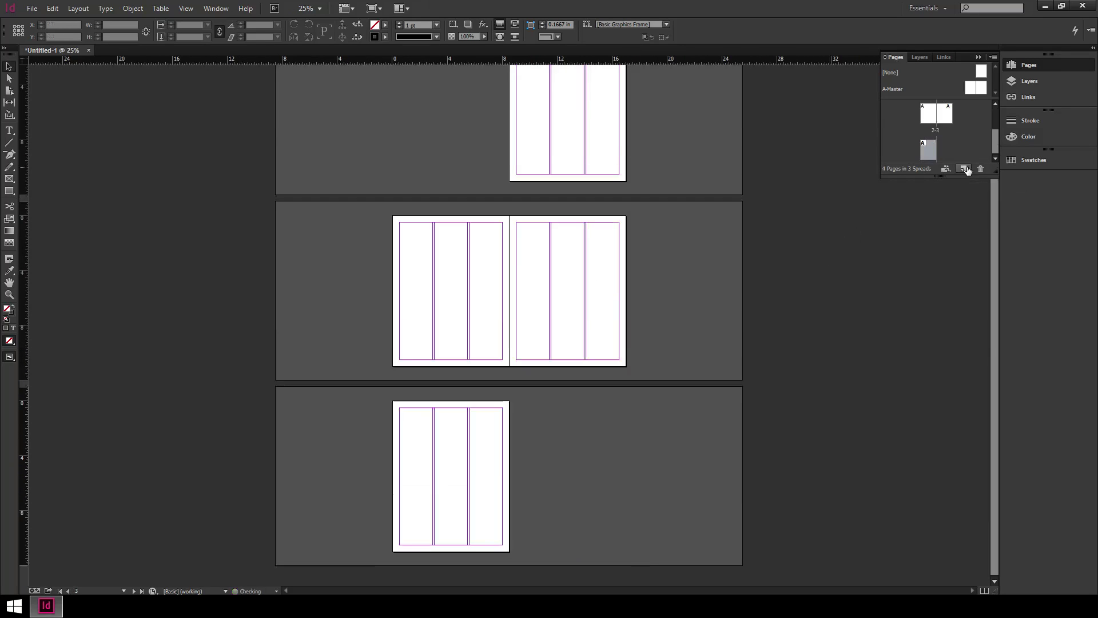
left_click(965, 170)
left_click(965, 169)
left_click(965, 169)
left_click(965, 169)
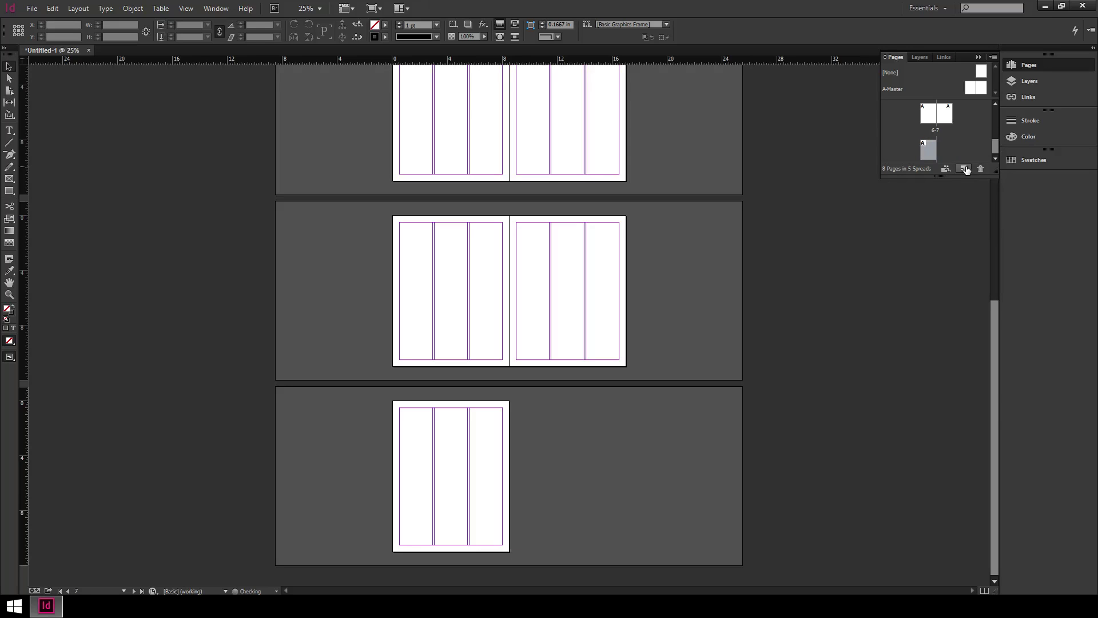
left_click(965, 169)
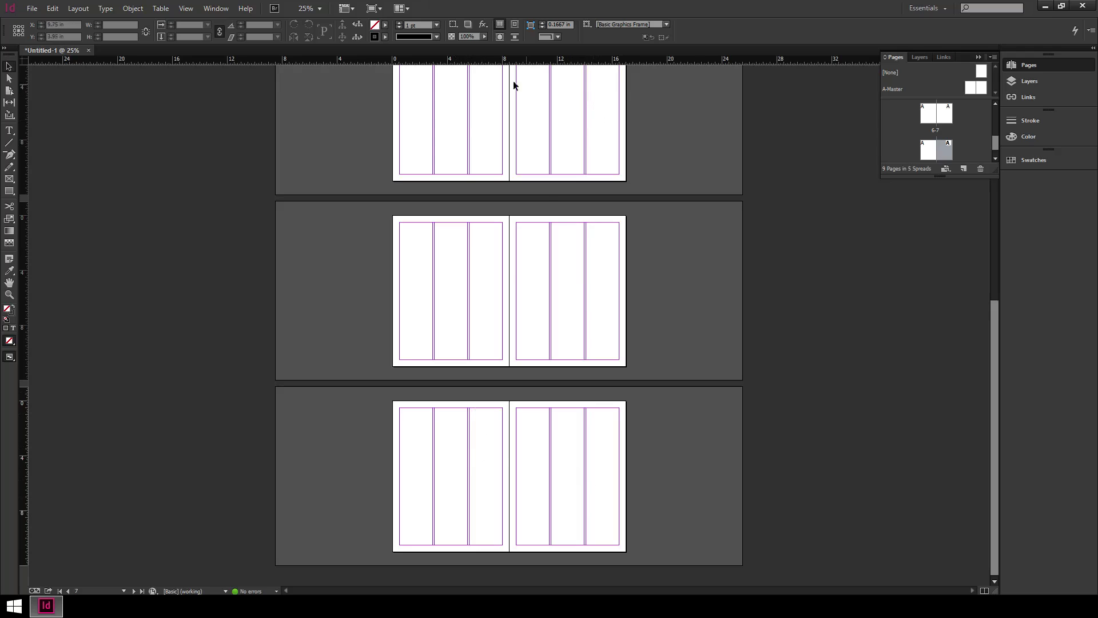
scroll(764, 416, "up", 1)
scroll(764, 416, "up", 8)
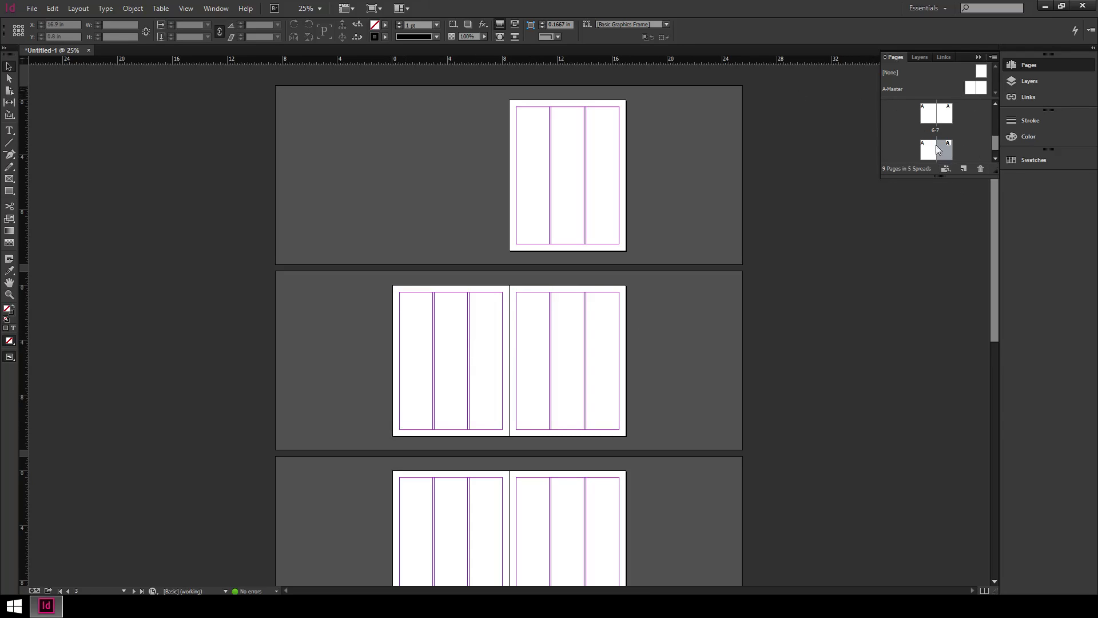
Show the Layers panel and zoom in on page 1
left_click(1028, 84)
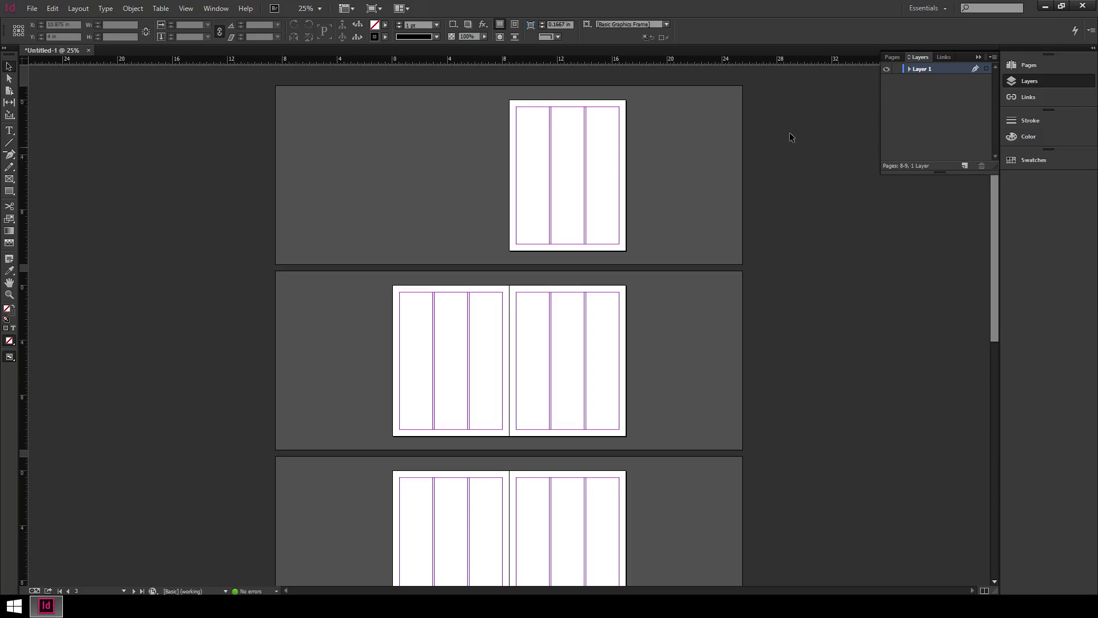
left_click(677, 153)
key("ctrl+equal")
key("ctrl+equal")
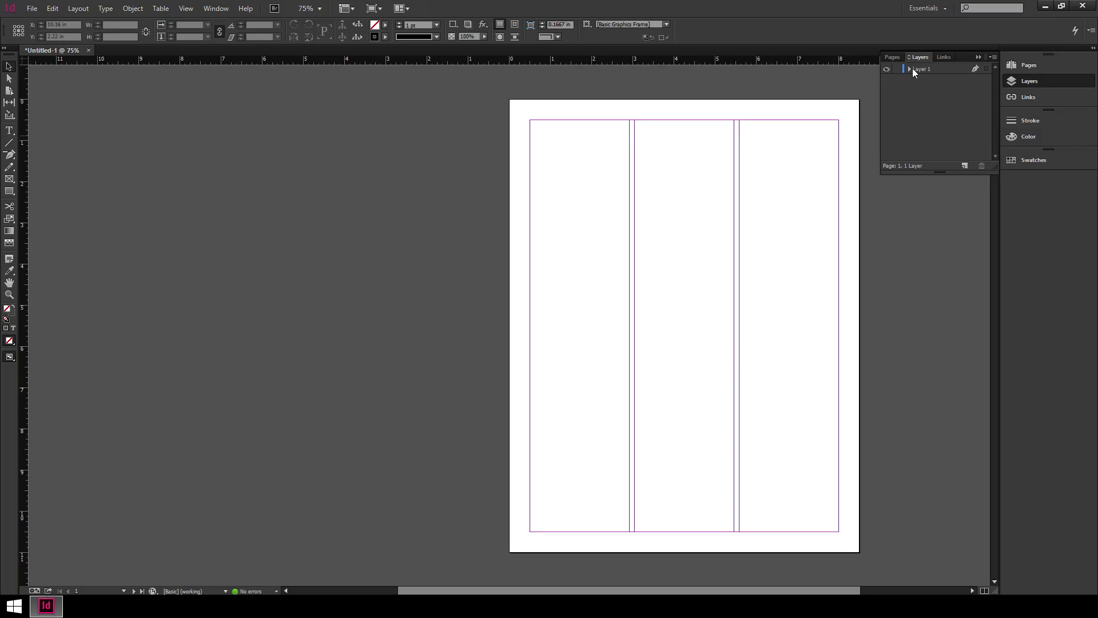
Draw a circle on the left of page 1 with the Ellipse tool
left_click(6, 194, "alt")
left_click_drag(548, 216, 718, 361)
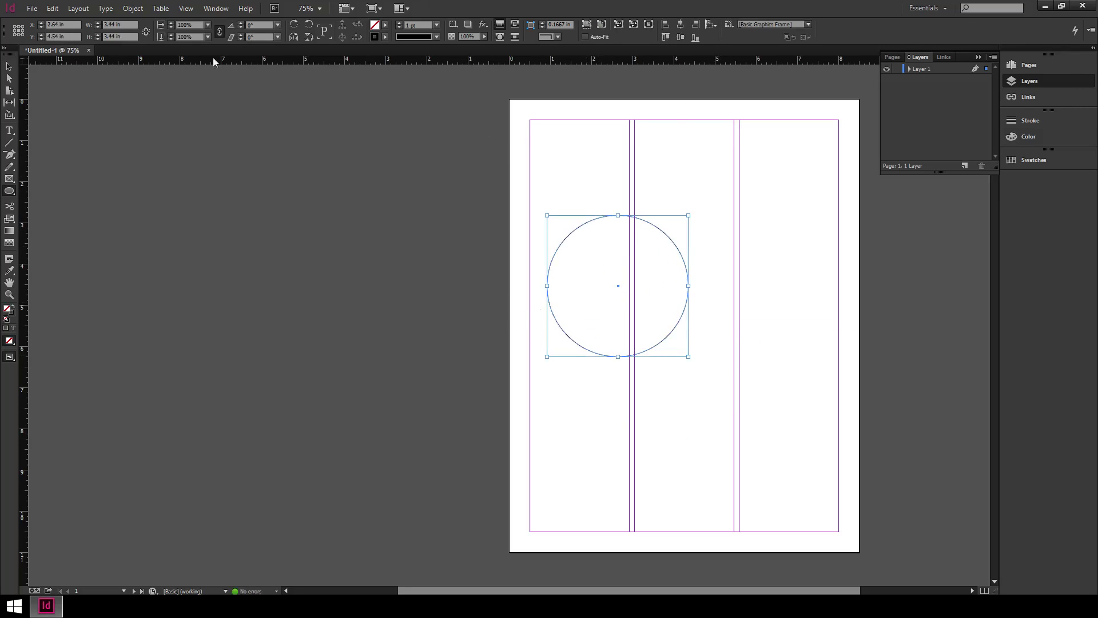
left_click(9, 67)
Expand Layer 1 and add a new Layer 2 above it
left_click(909, 69)
left_click(965, 166)
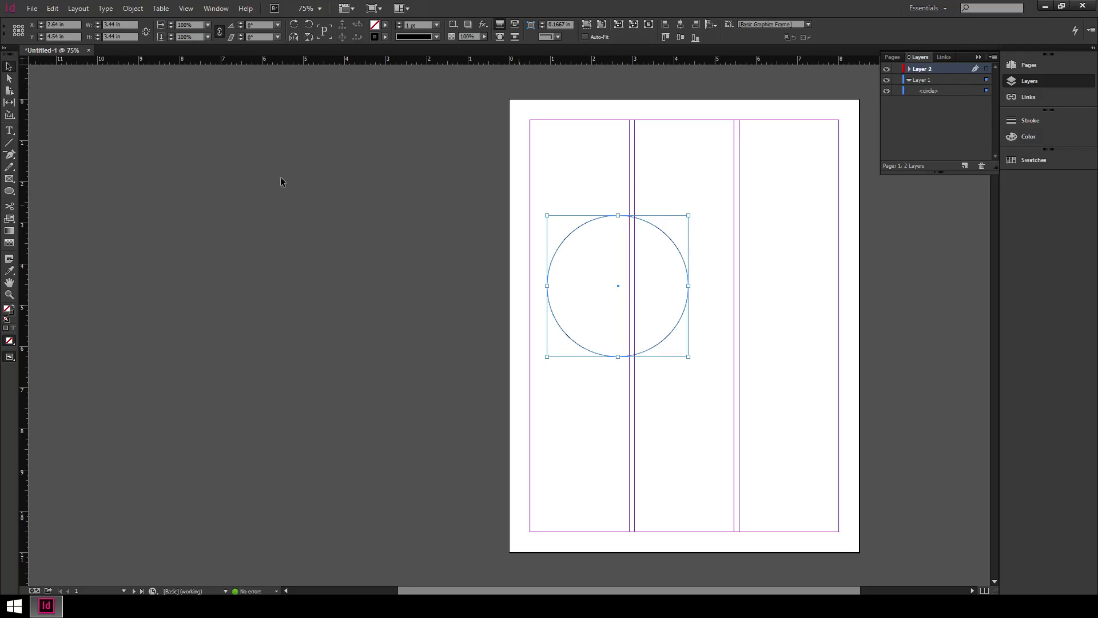
left_click(9, 191)
Draw a rectangle on Layer 2, resize it to 3.44 × 1.84 in and move it over the circle's top
key("m")
left_click_drag(564, 135, 751, 270)
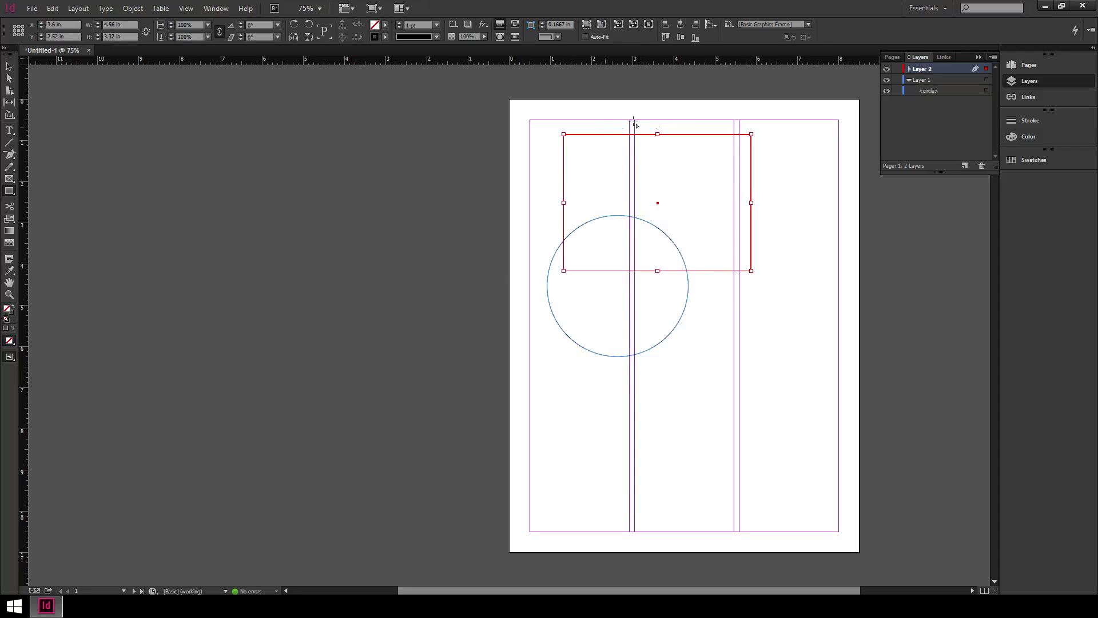
left_click(9, 67)
left_click(770, 318)
key("ctrl+equal")
key("ctrl+equal")
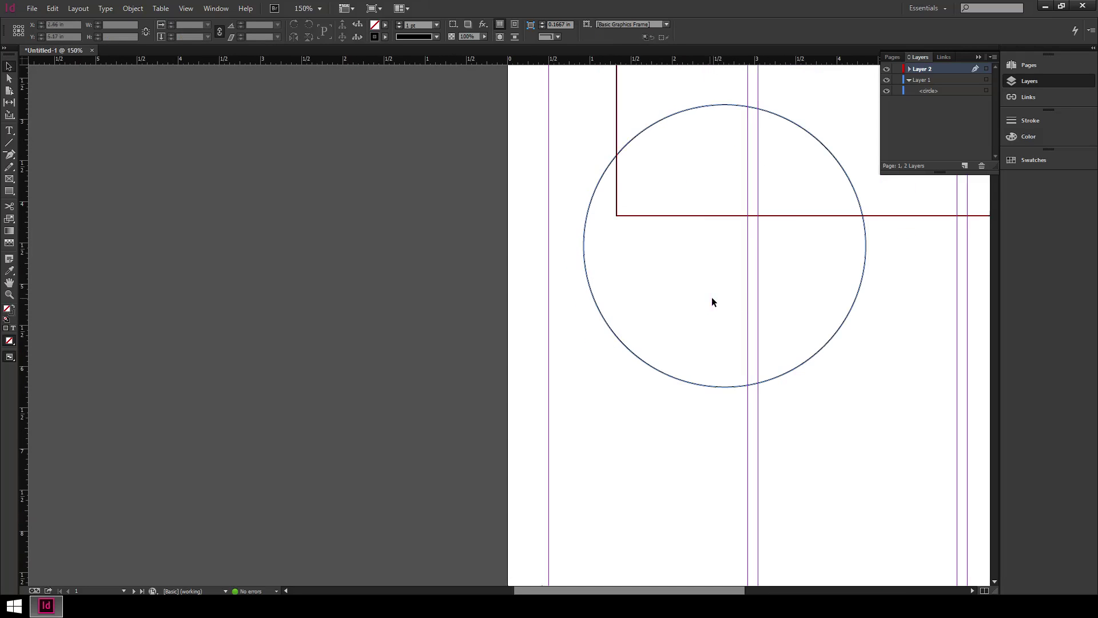
left_click_drag(728, 244, 434, 383)
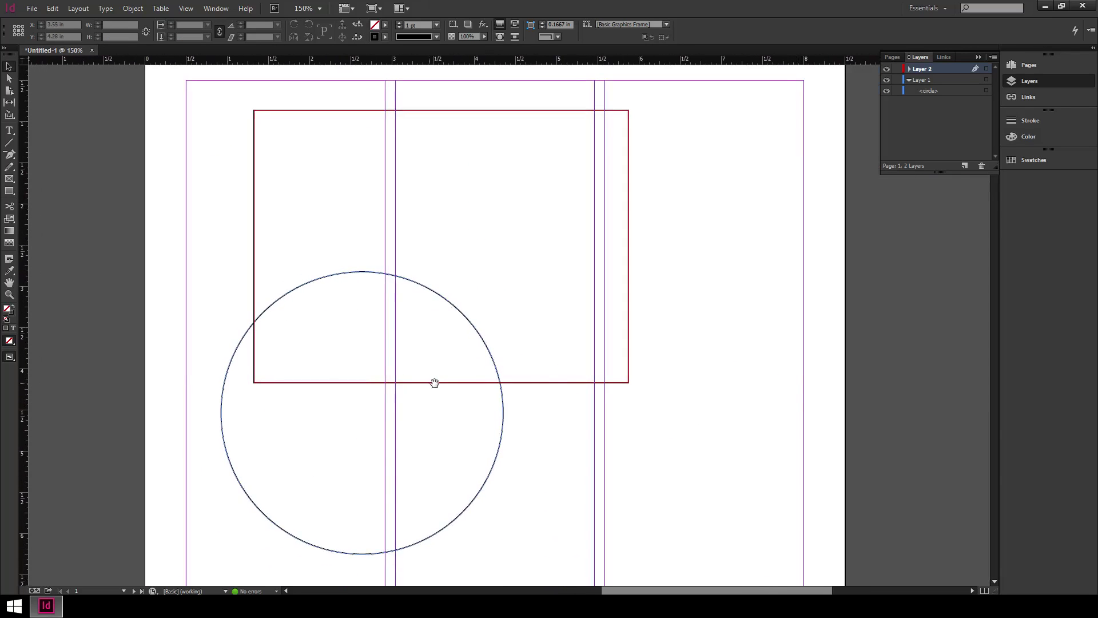
left_click(579, 383)
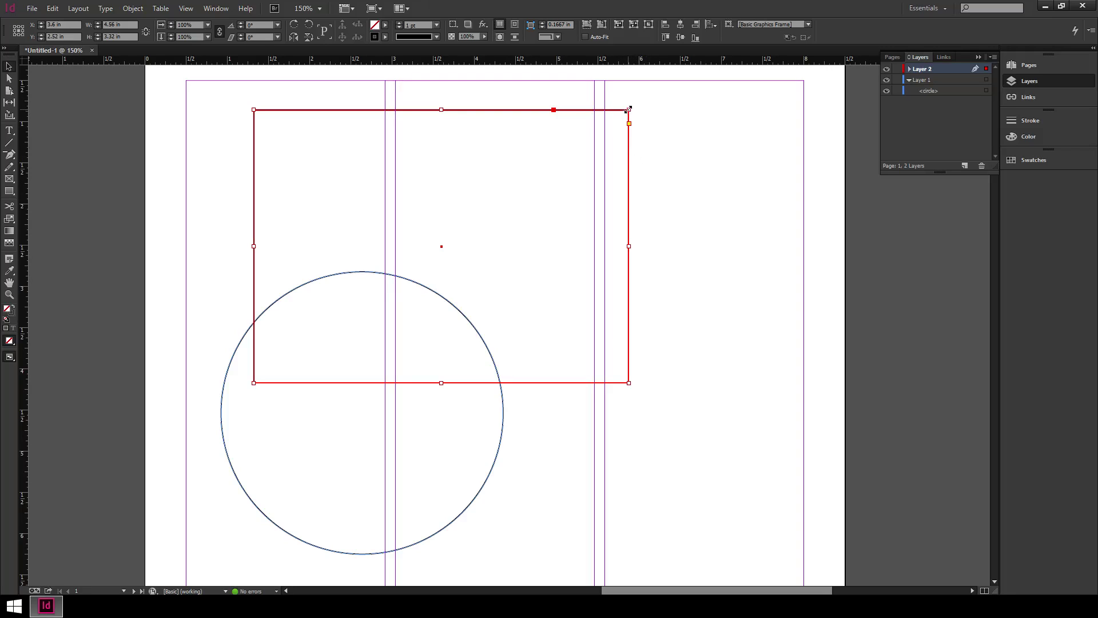
left_click_drag(629, 110, 537, 232)
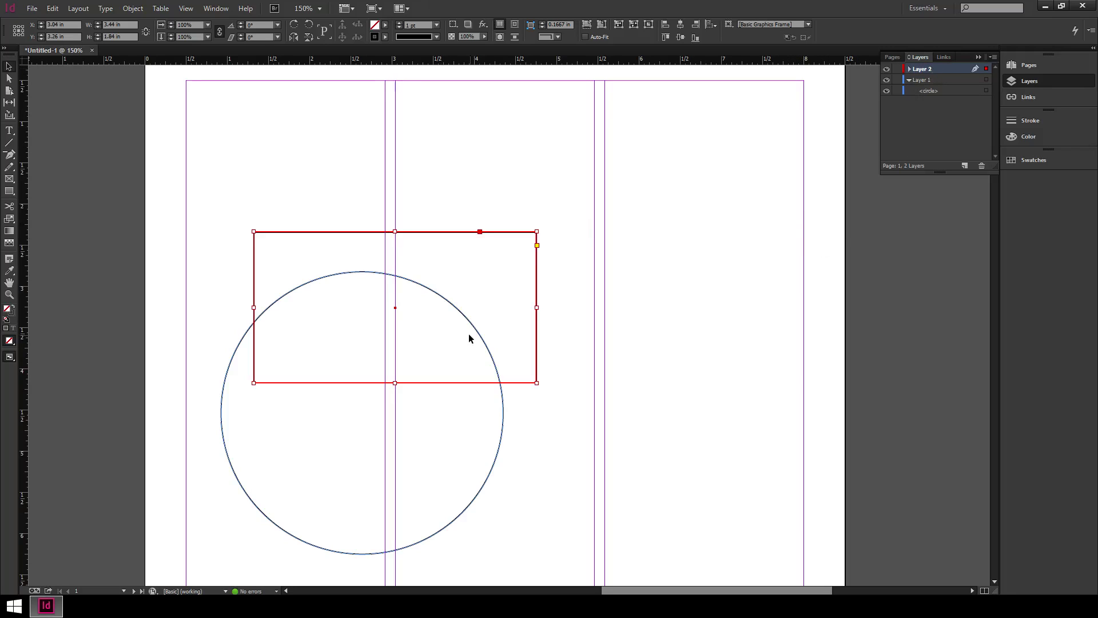
left_click_drag(419, 235, 443, 209)
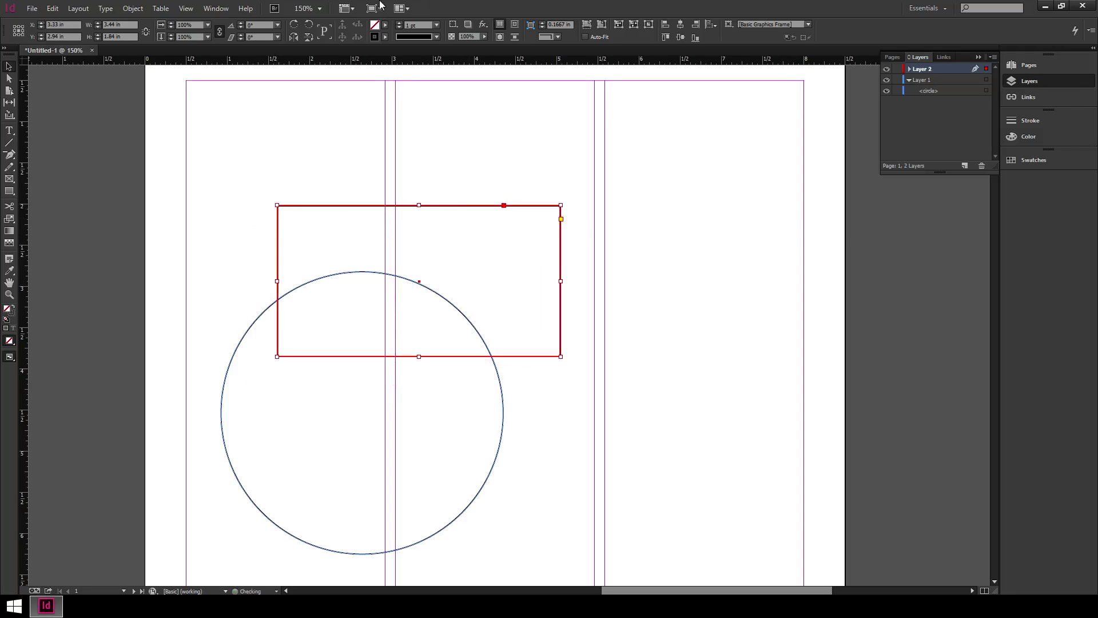
Fill the rectangle with the cyan swatch
left_click(385, 25)
left_click(302, 97)
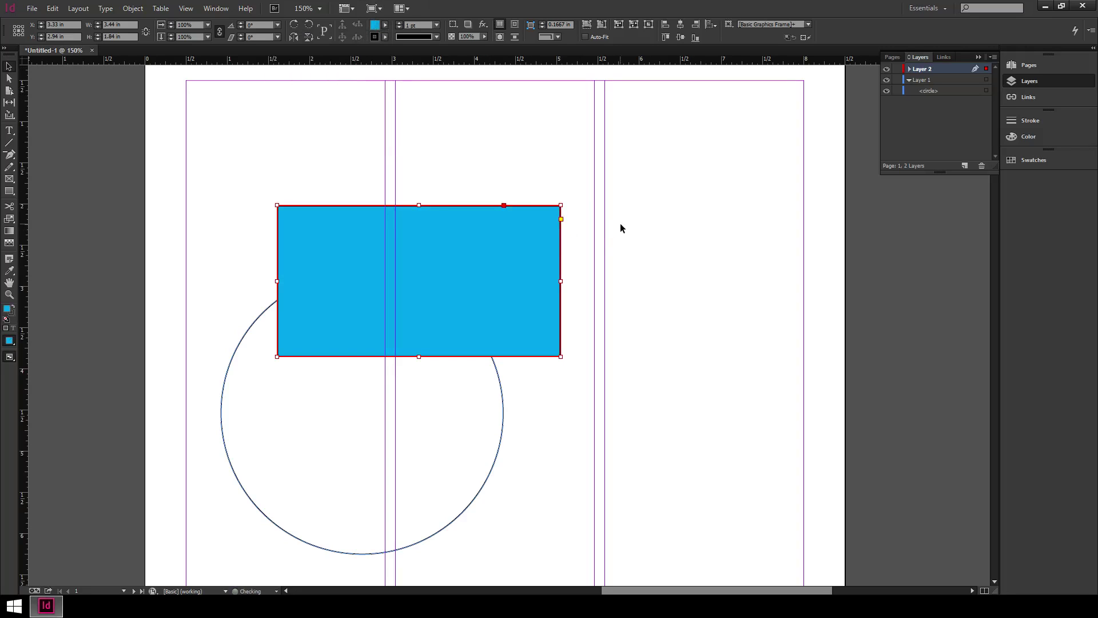
left_click(506, 426)
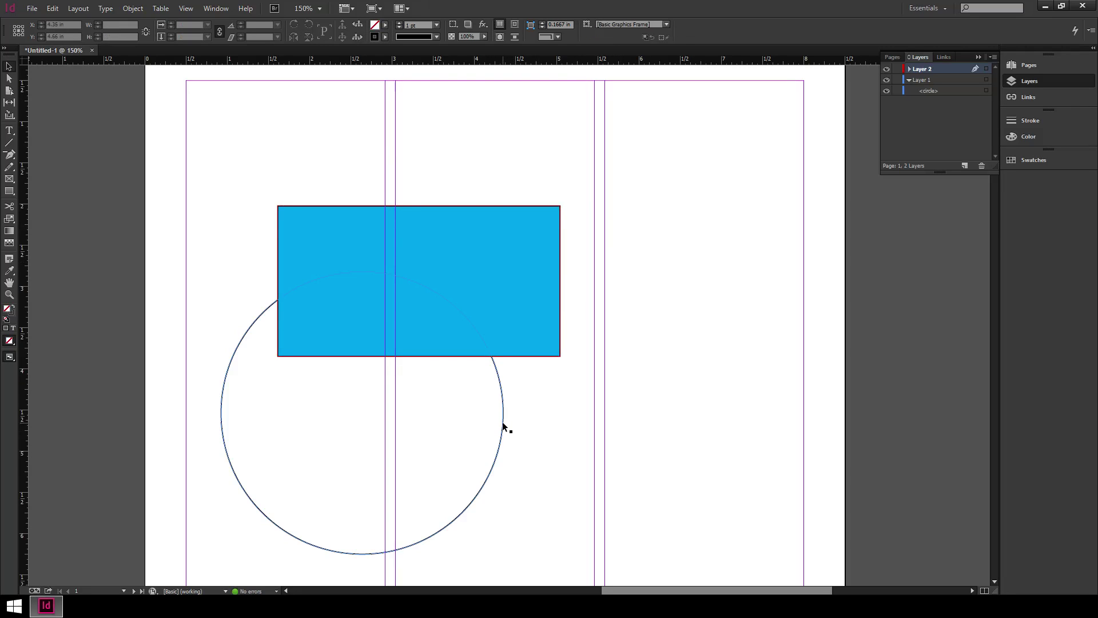
Fill the circle with the yellow swatch
left_click(503, 421)
left_click(386, 25)
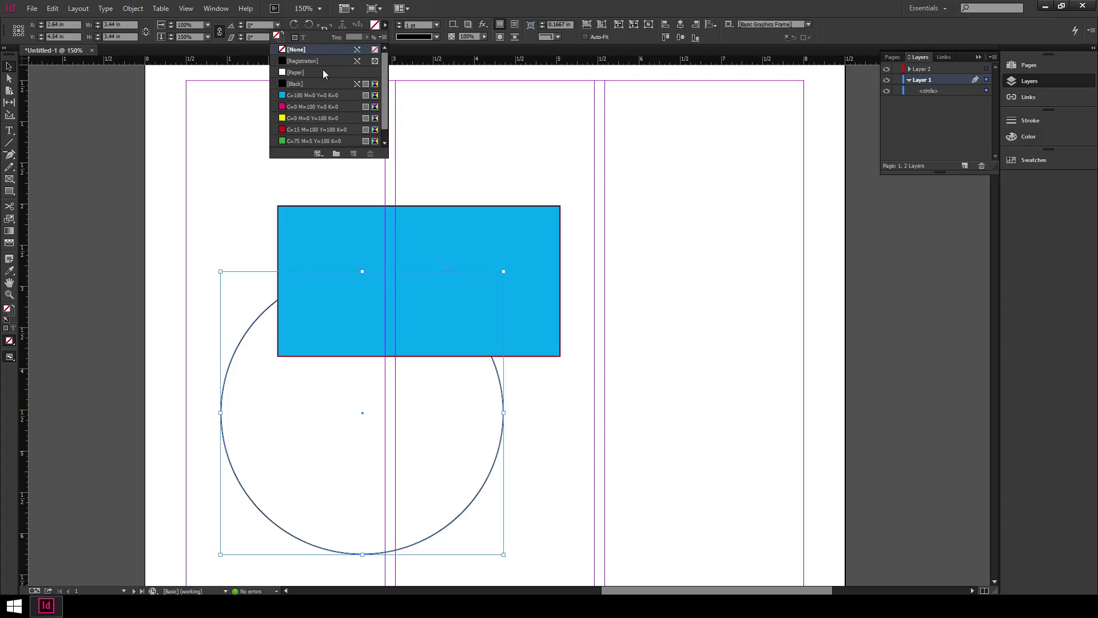
left_click(293, 118)
left_click(670, 240)
left_click(677, 269)
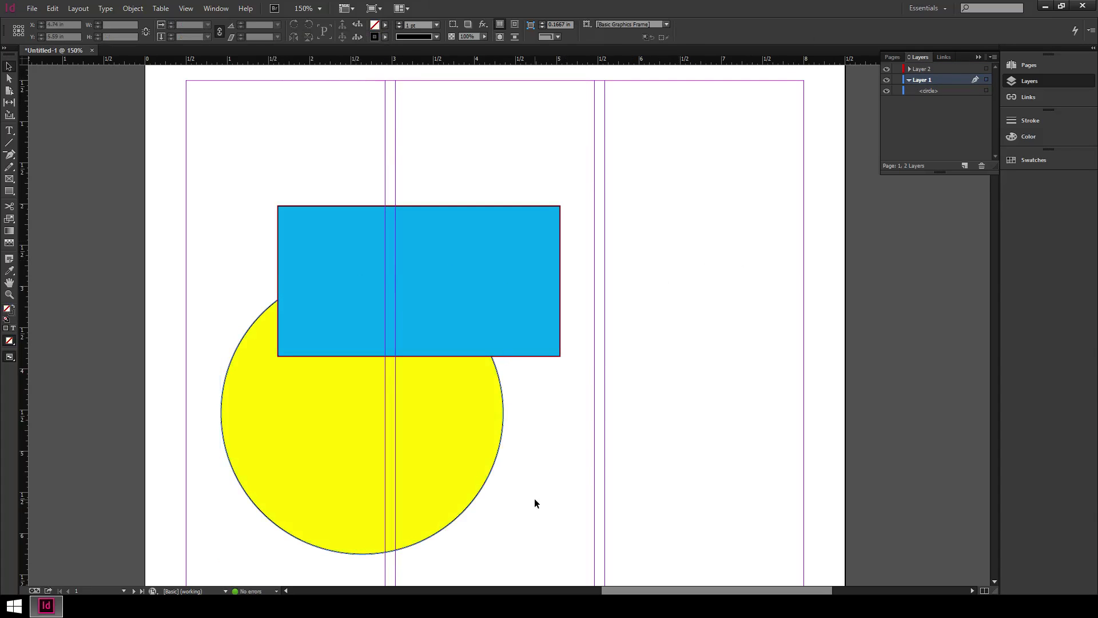
left_click(9, 359)
Preview the shapes without guides, then return to Normal screen mode at 150% zoom
left_click(10, 357)
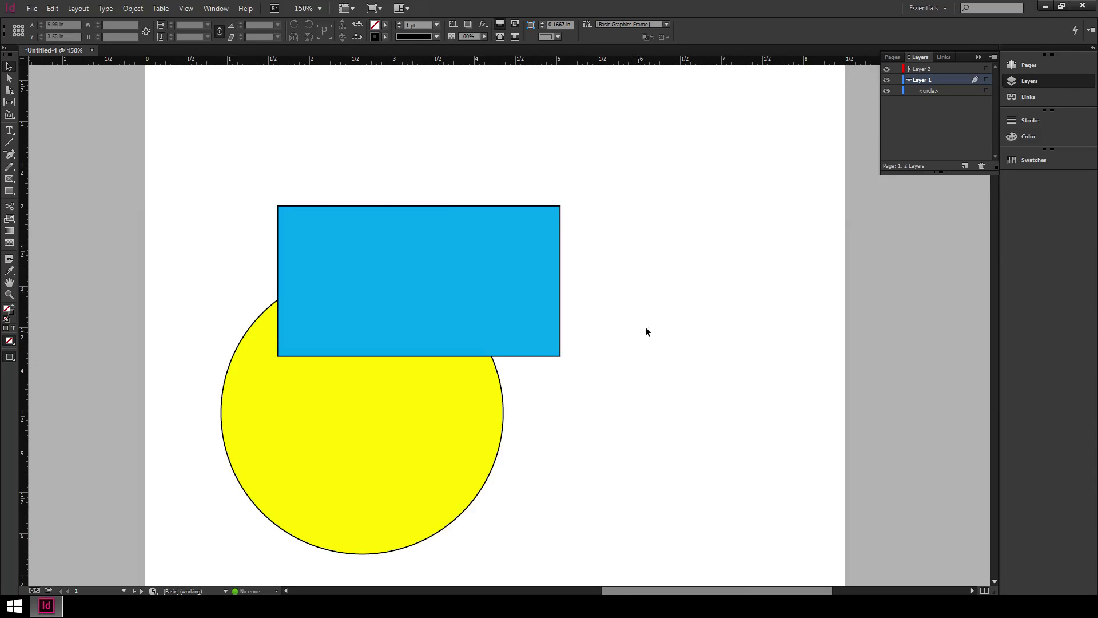
key("ctrl+1")
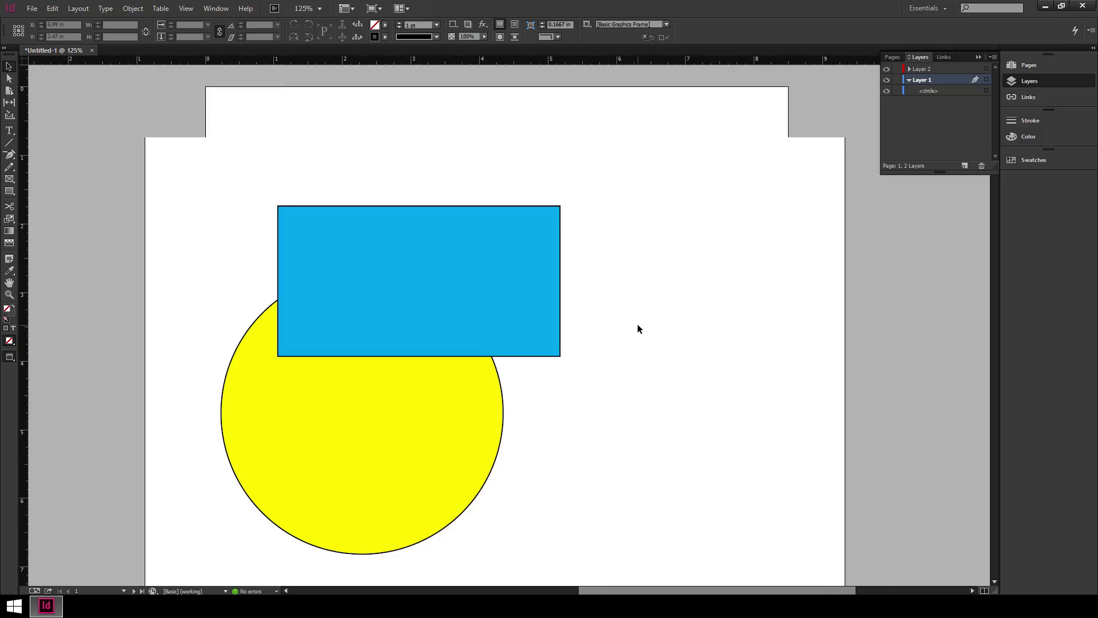
key("ctrl+equal")
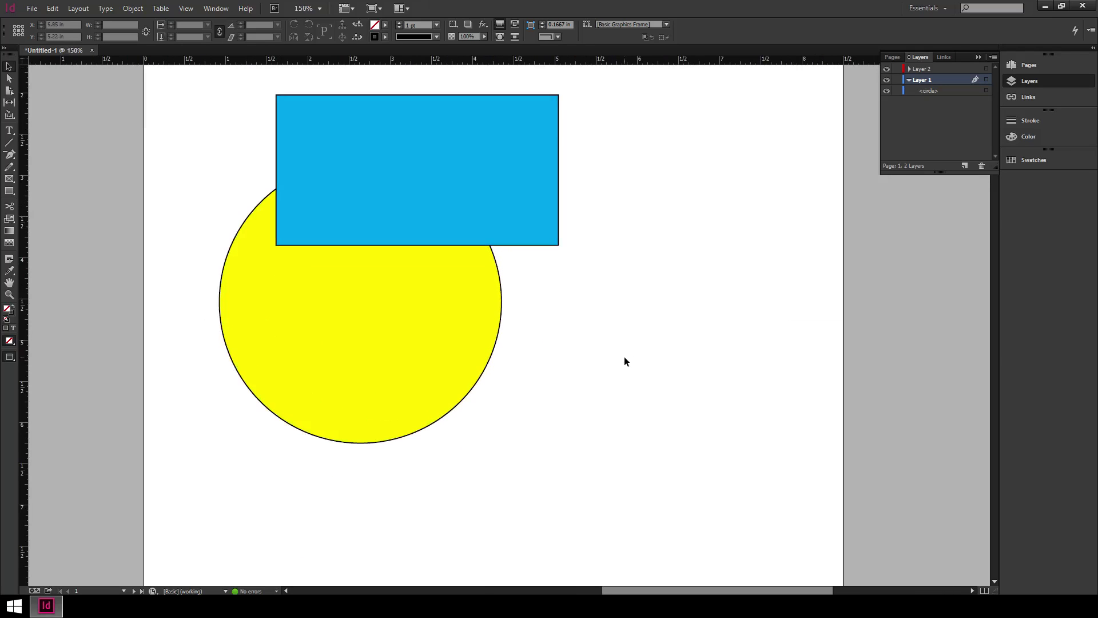
key("ctrl+minus")
key("ctrl+equal")
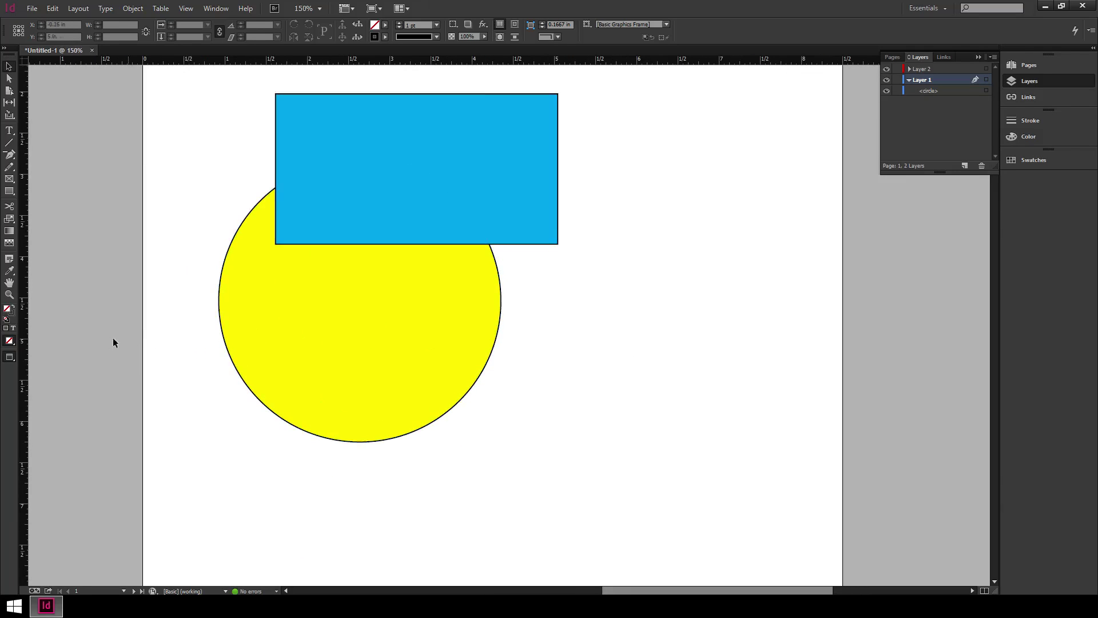
left_click(10, 357)
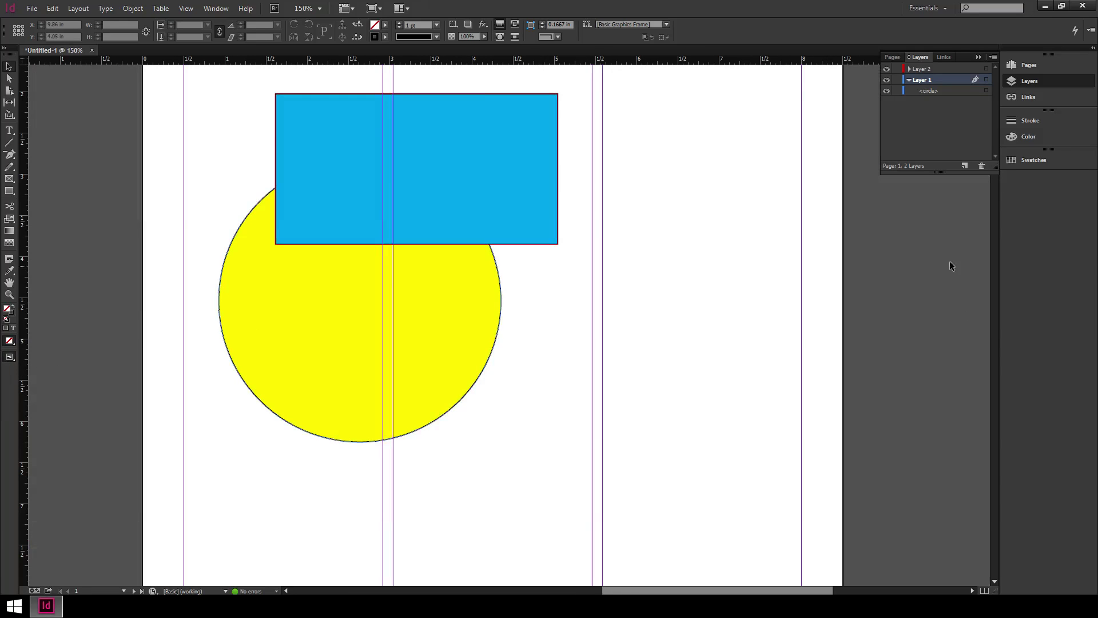
scroll(927, 334, "up", 3)
scroll(927, 334, "up", 1)
scroll(919, 337, "down", 2)
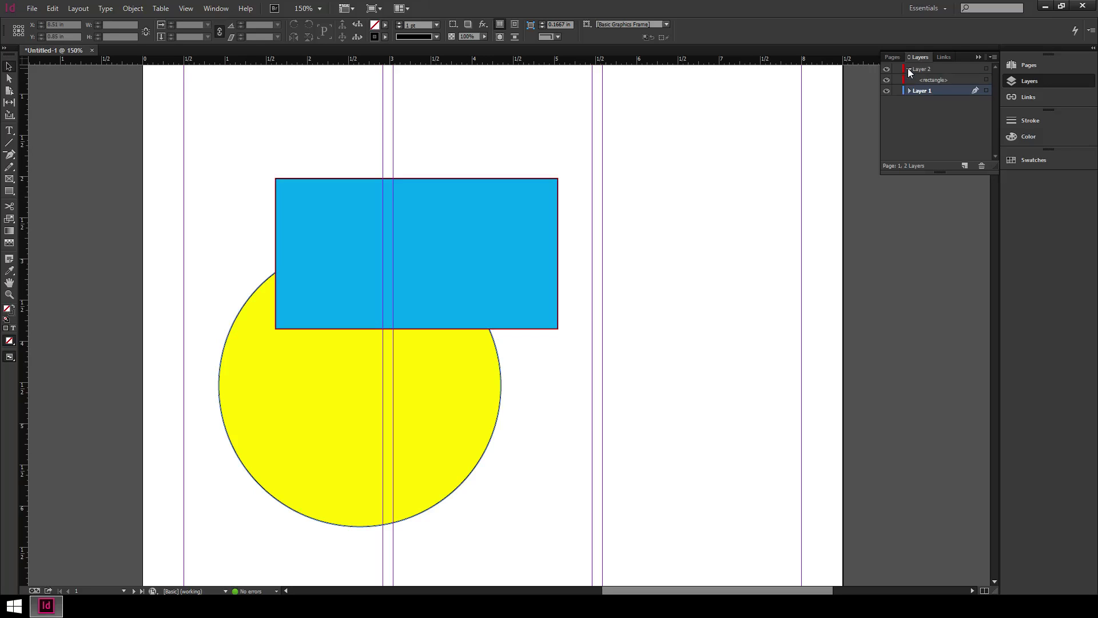
Toggle Layer 2 and Layer 1 visibility off and back on, then enlarge the Layers panel
left_click(923, 135)
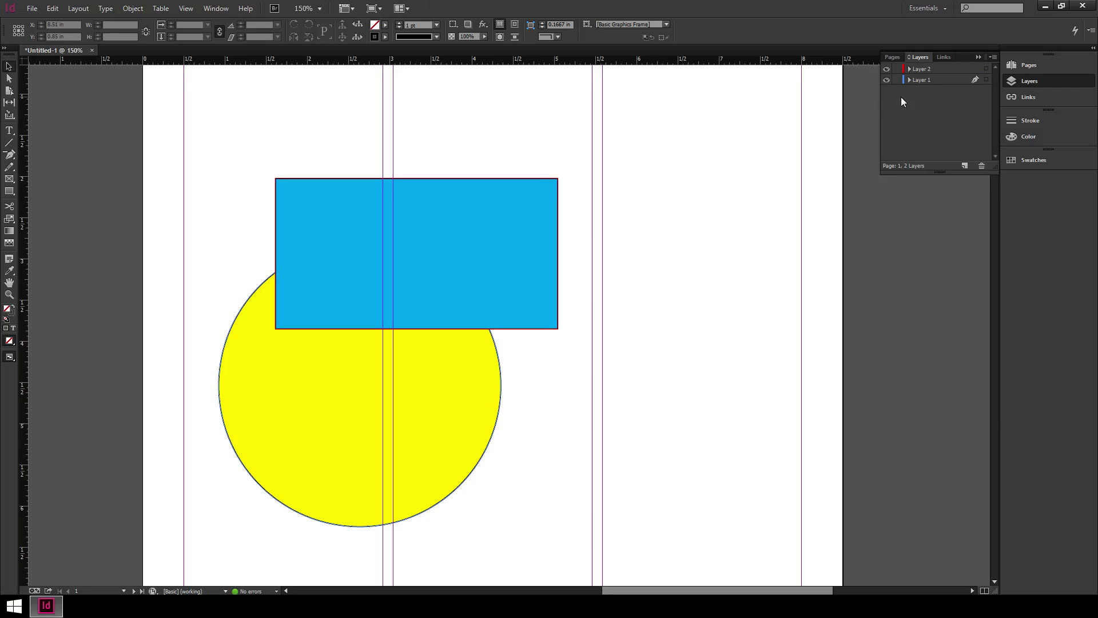
left_click(888, 69)
left_click(888, 69)
left_click(888, 70)
left_click(888, 70)
left_click(887, 70)
left_click(888, 69)
left_click(886, 80)
left_click(887, 80)
left_click_drag(880, 174, 745, 239)
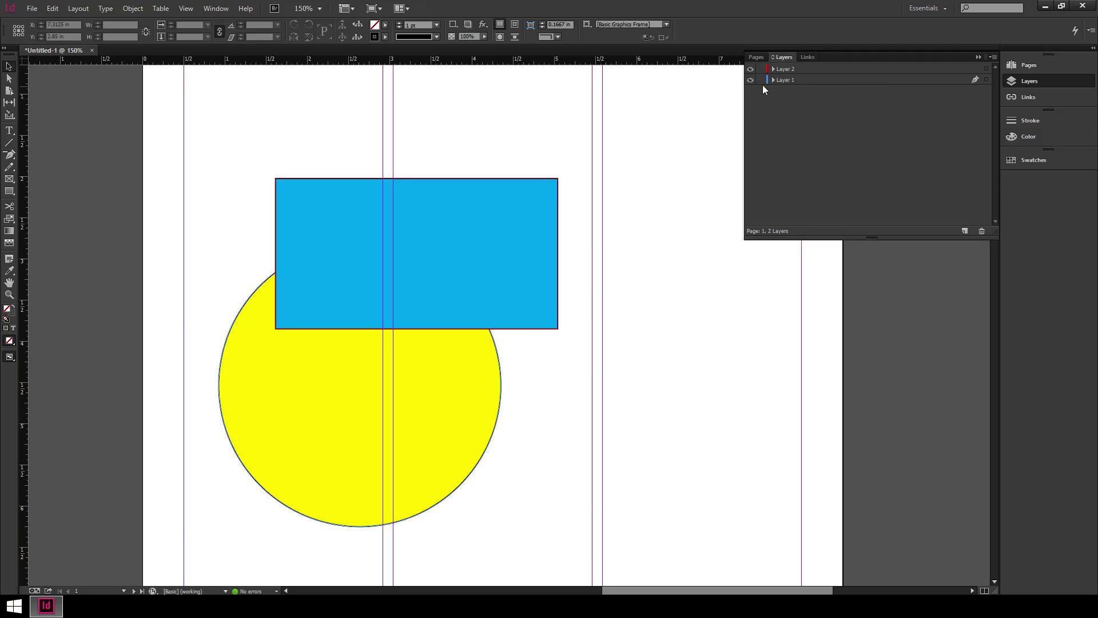
Lock Layer 1, nudge the blue rectangle up and to the right, then lock Layer 2
left_click(761, 81)
mouse_move(514, 264)
left_mouse_down()
mouse_move(508, 250)
mouse_move(594, 197)
mouse_move(480, 307)
mouse_move(363, 231)
mouse_move(536, 265)
left_mouse_up()
left_click(762, 69)
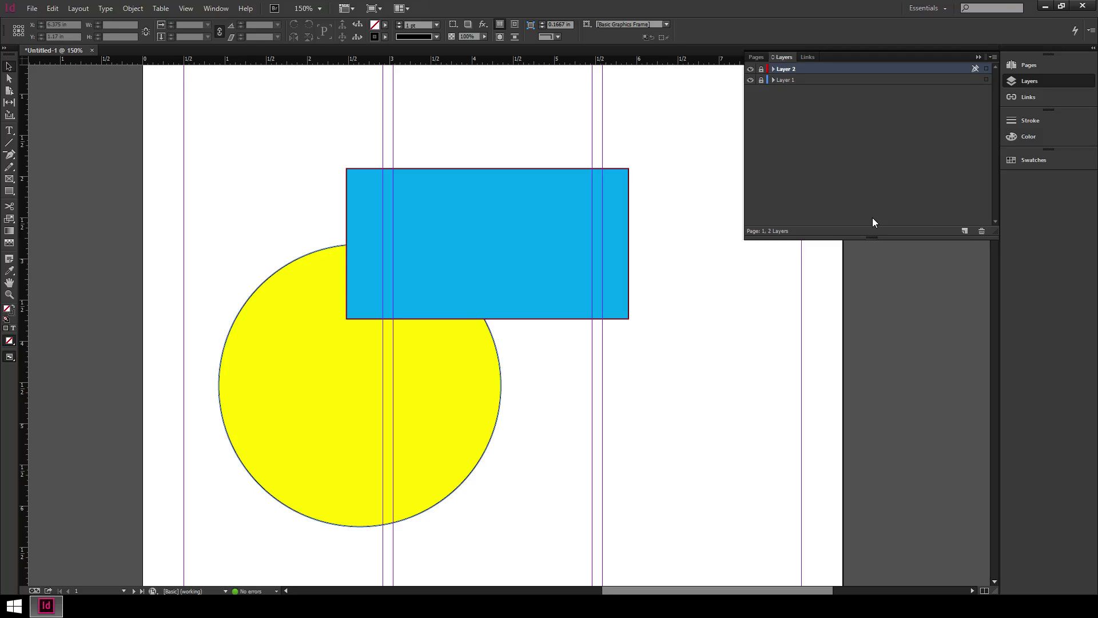
Expand Layer 2 and Layer 1 to show the rectangle and circle, and select the circle
left_click(772, 69)
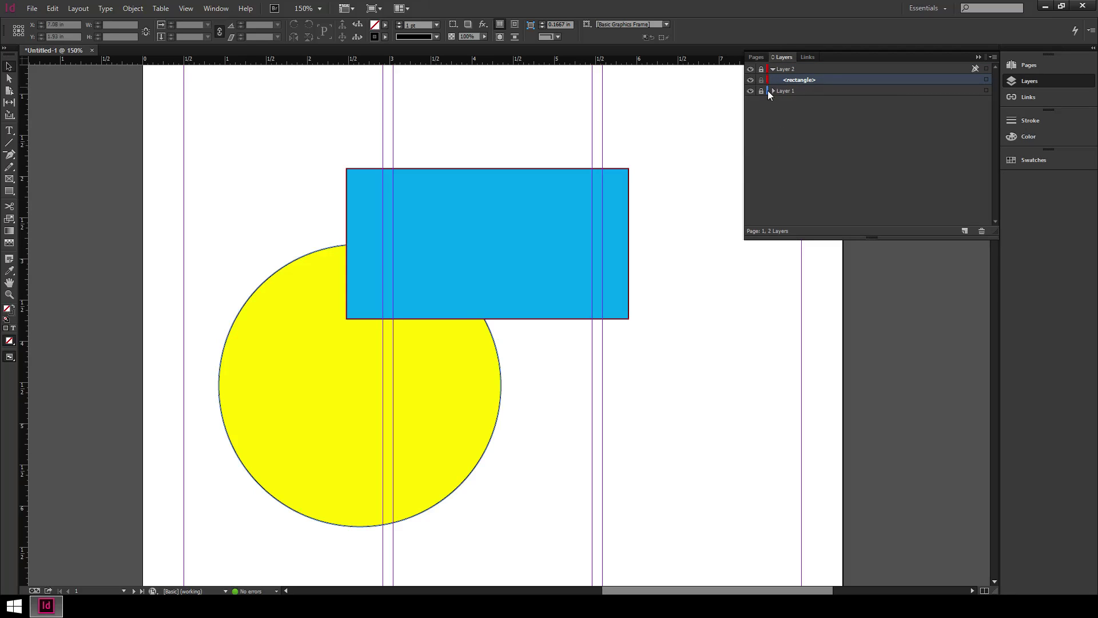
left_click(774, 91)
left_click(815, 103)
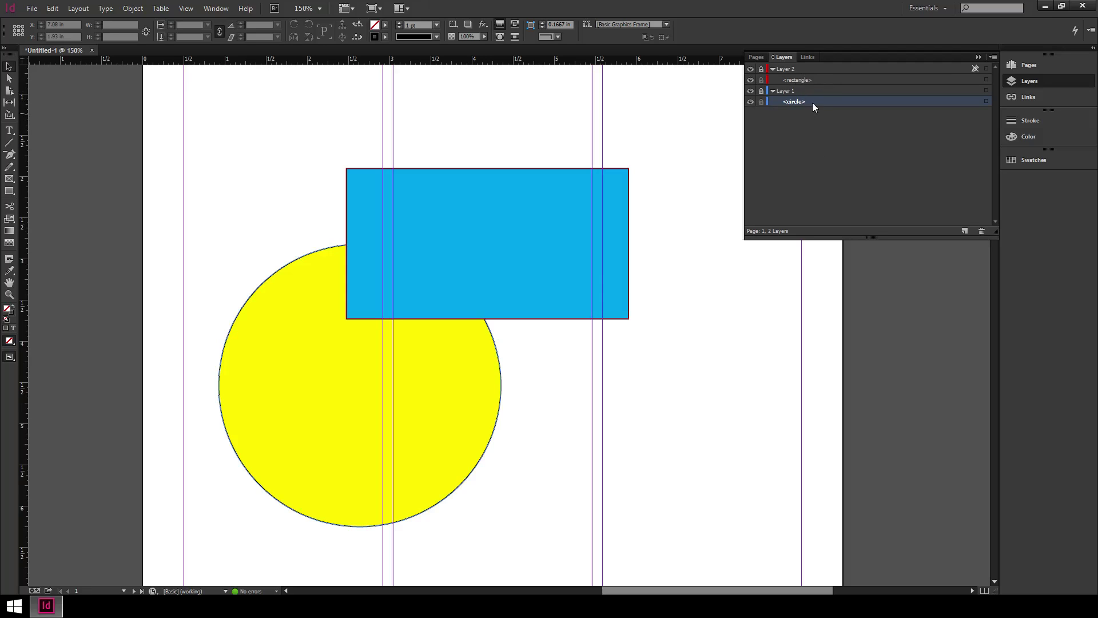
Rename Layer 1, which holds the circle, to 'Circle'
double_click(784, 93)
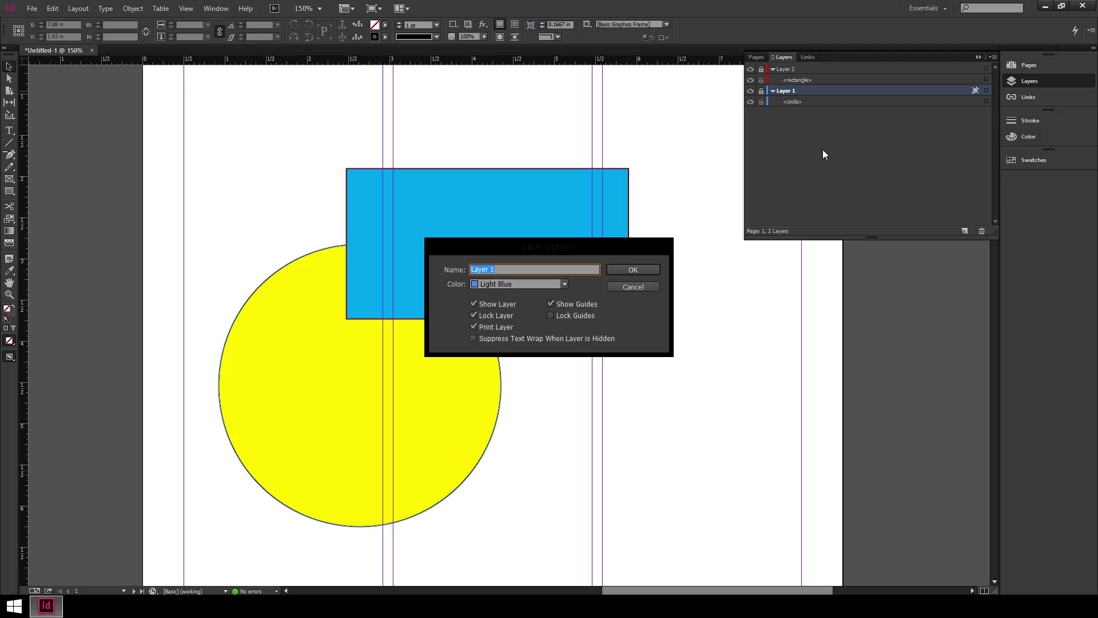
type("Re")
key("BackSpace")
key("BackSpace")
type("Circle")
key("Return")
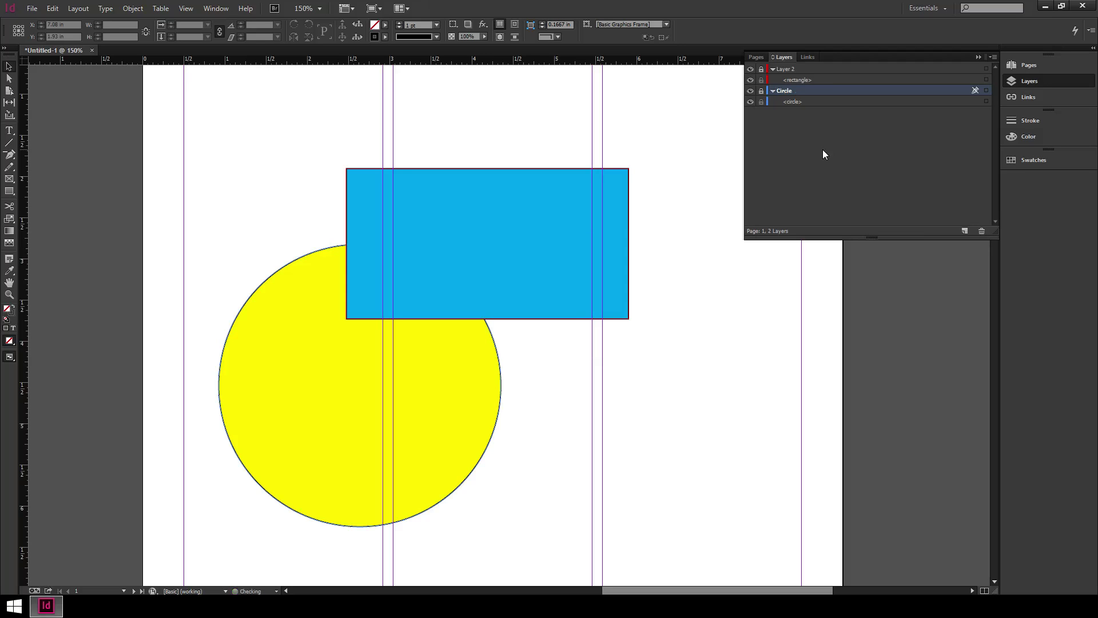
Rename Layer 2, which holds the rectangle, to 'Rectangle'
double_click(787, 69)
type("Rectangle")
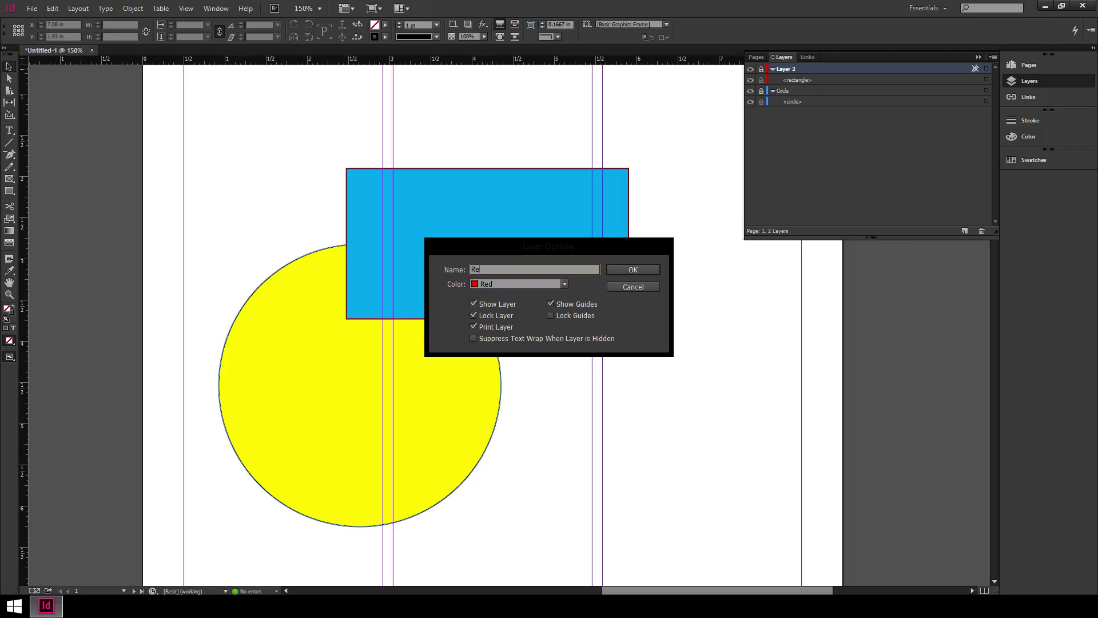
key("Return")
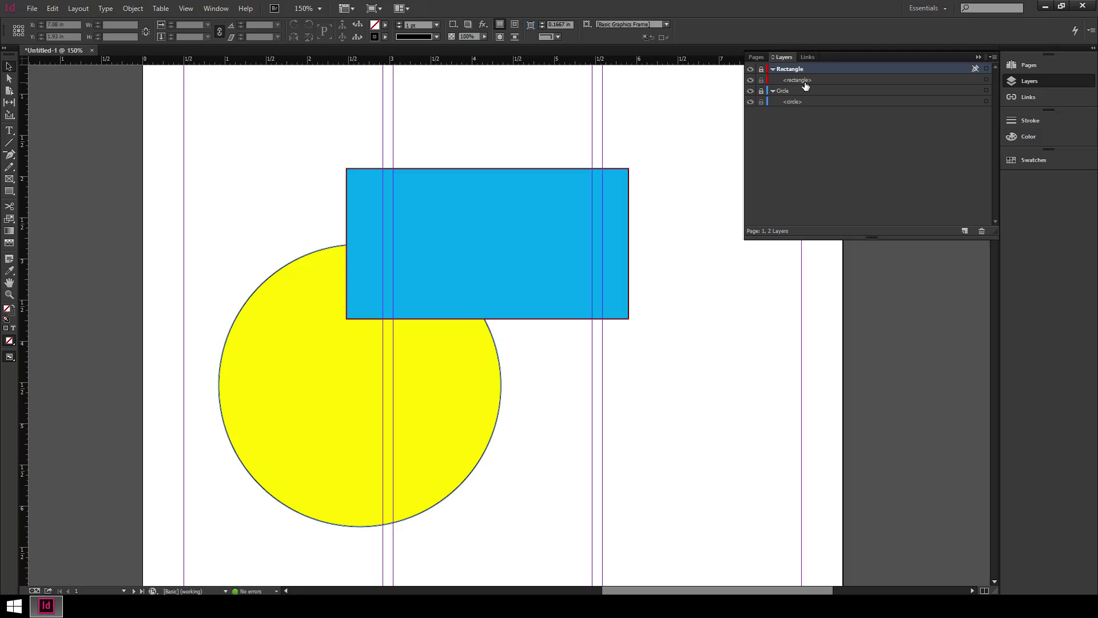